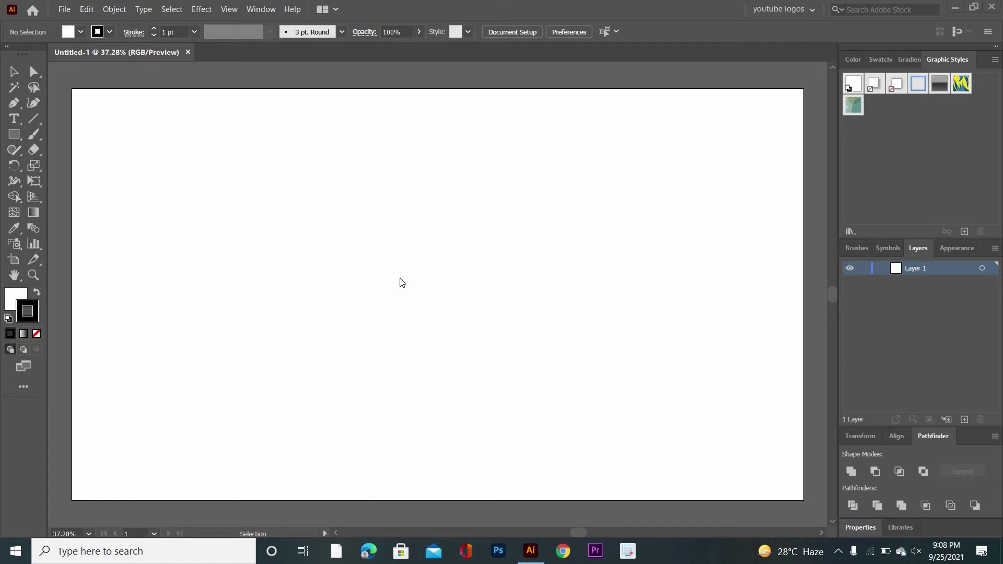
Step: Turn on rulers and drag left and top guides crossing near the artboard centre
{"action": "left_click", "coordinate": [230, 9]}
{"action": "mouse_move", "coordinate": [313, 385]}
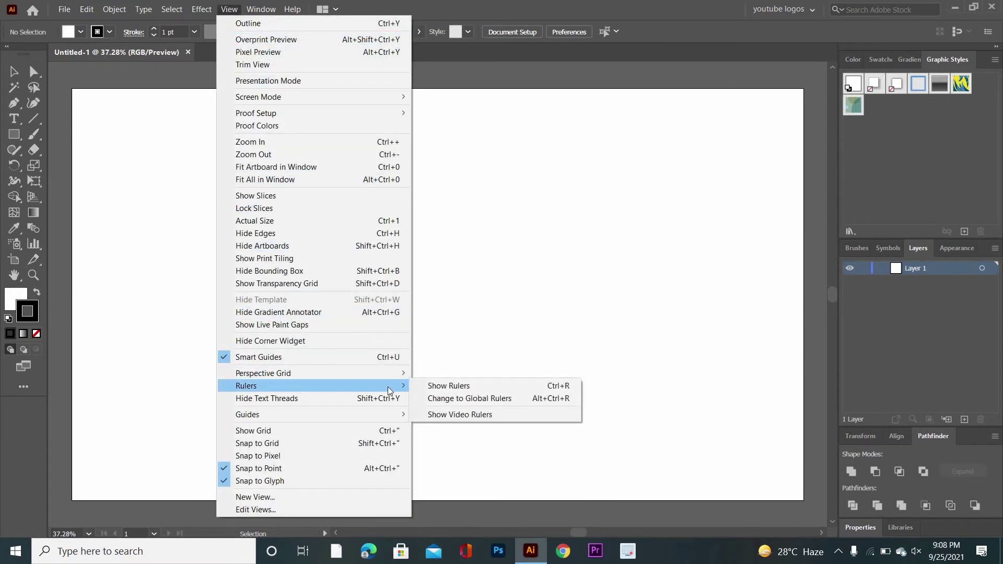
{"action": "left_click", "coordinate": [439, 385]}
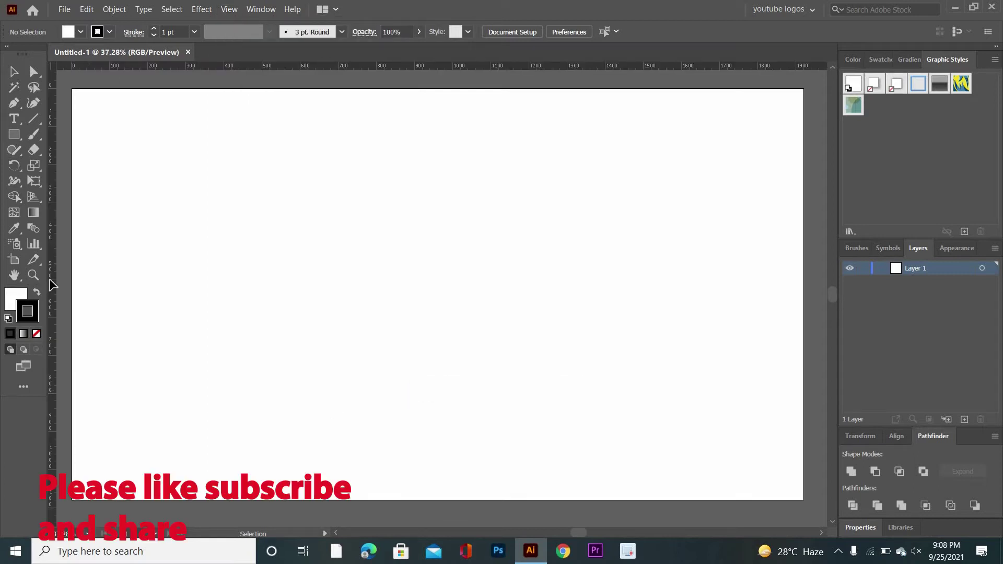
{"action": "left_click_drag", "start_coordinate": [52, 285], "coordinate": [404, 318]}
{"action": "left_click_drag", "start_coordinate": [422, 65], "coordinate": [422, 284]}
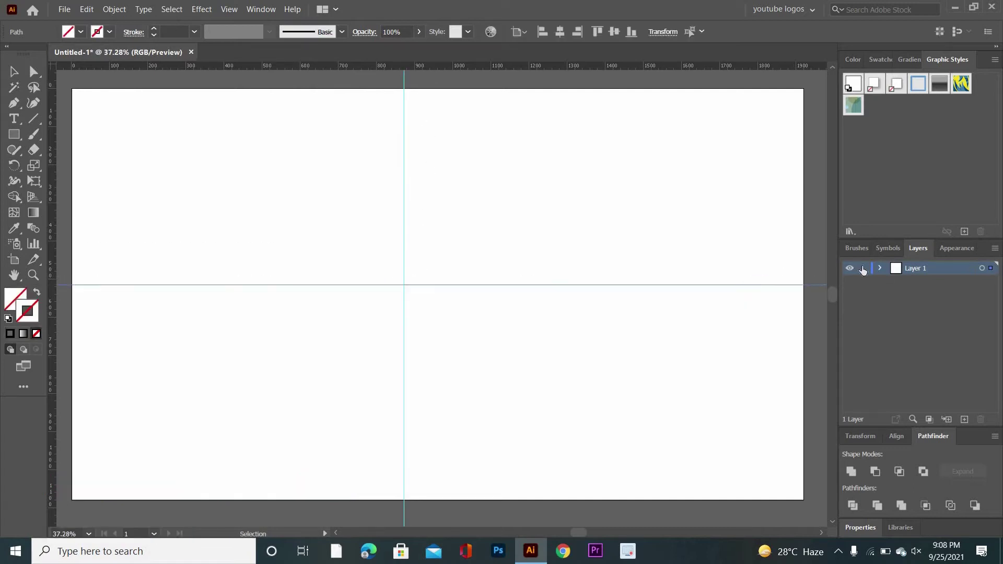
Step: Add a new layer and draw a ~510 px ellipse circle from the guide intersection
{"action": "key", "text": "ctrl+shift+a"}
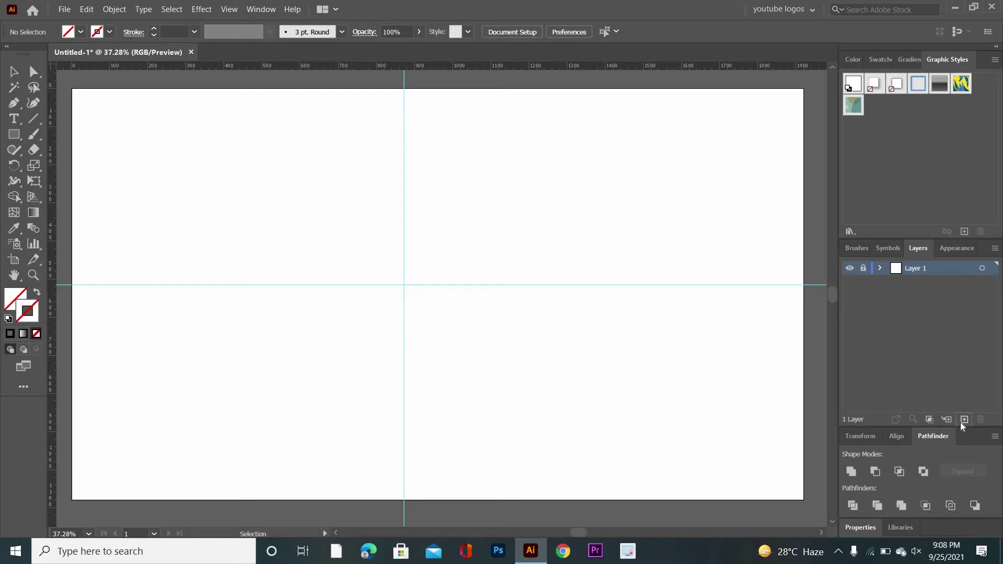
{"action": "left_click", "coordinate": [963, 421]}
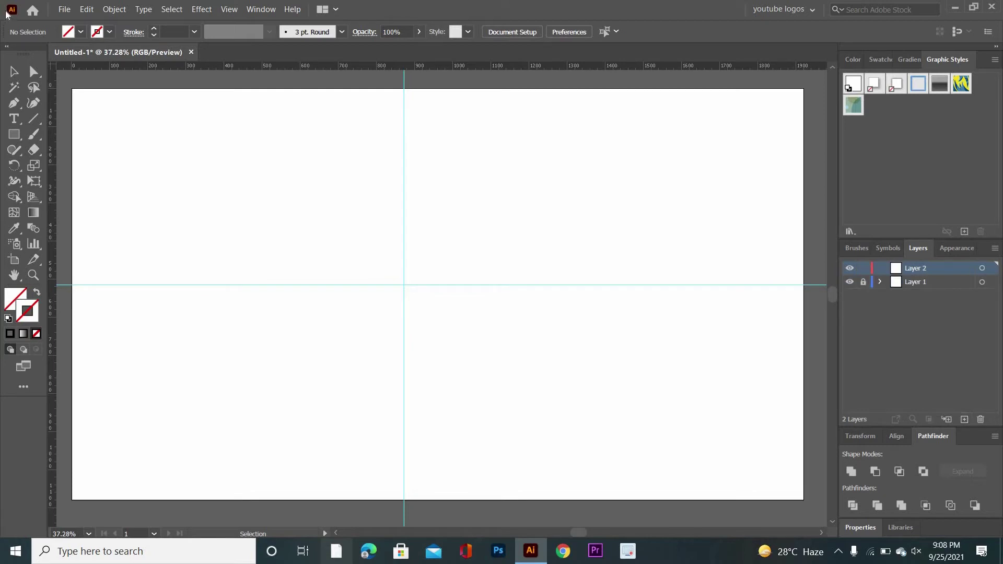
{"action": "left_click_drag", "start_coordinate": [14, 134], "coordinate": [85, 167]}
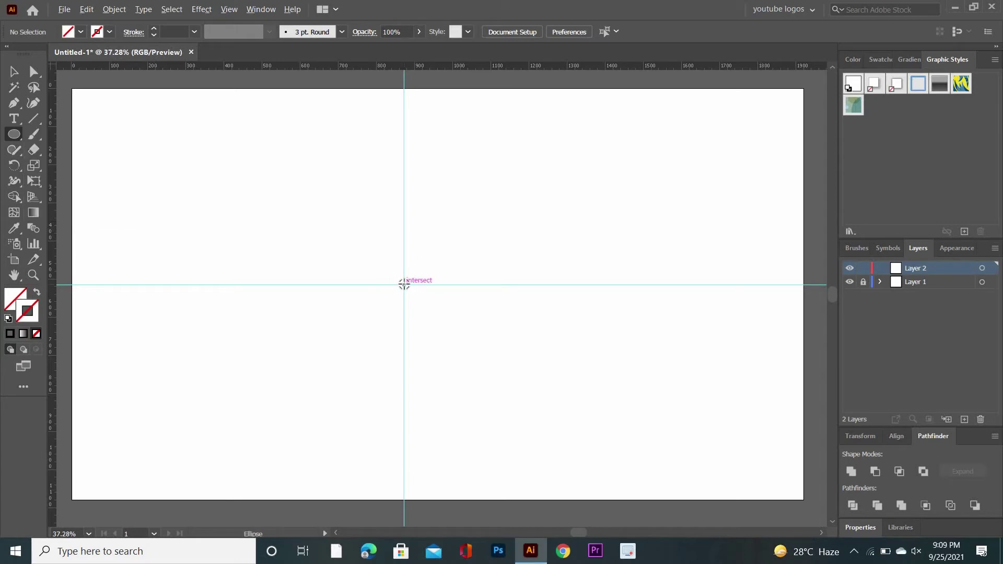
{"action": "left_click_drag", "start_coordinate": [403, 284], "coordinate": [459, 382]}
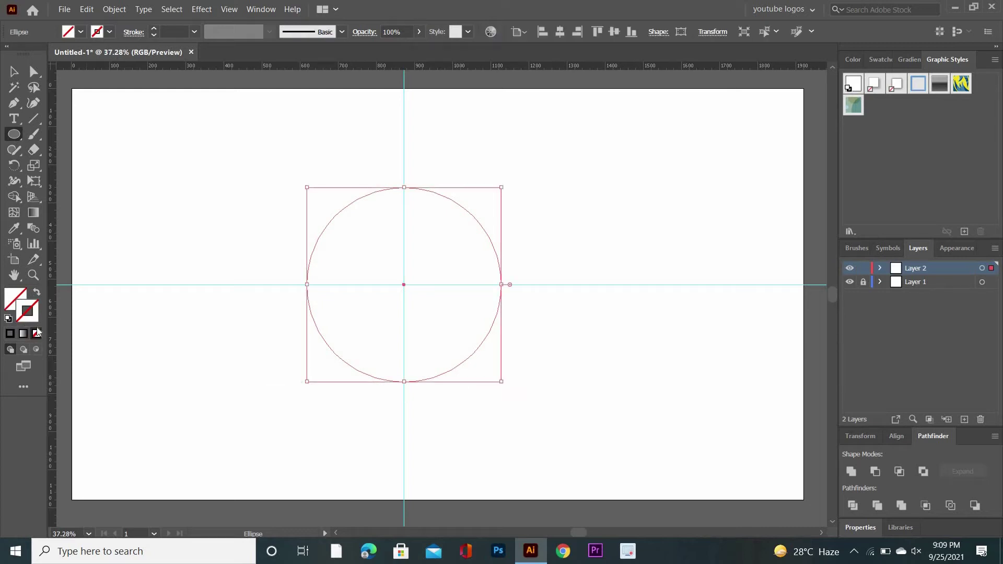
{"action": "double_click", "coordinate": [23, 312]}
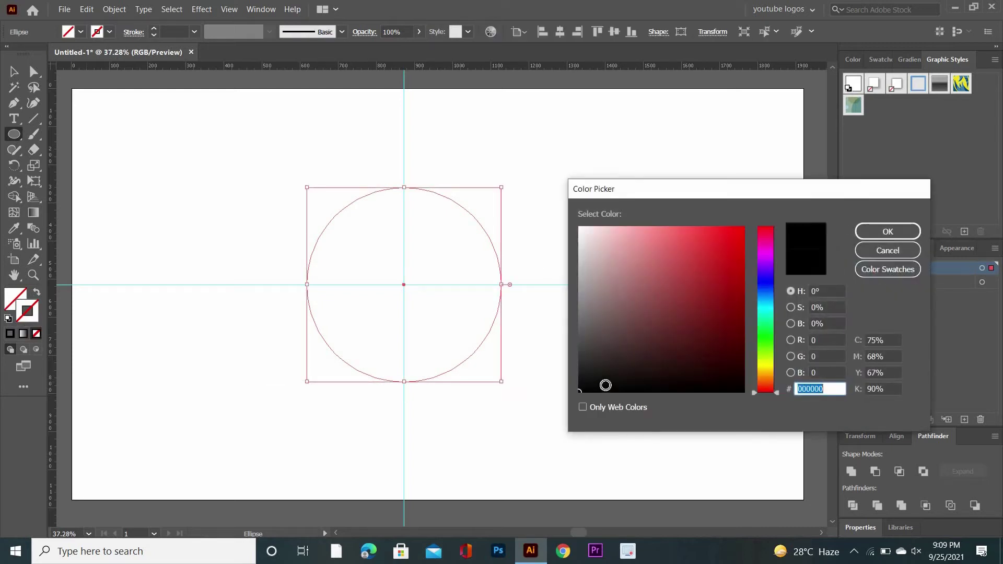
Step: Give the circle a black 100 pt stroke, then expand and ungroup it into a ring
{"action": "left_click", "coordinate": [888, 232]}
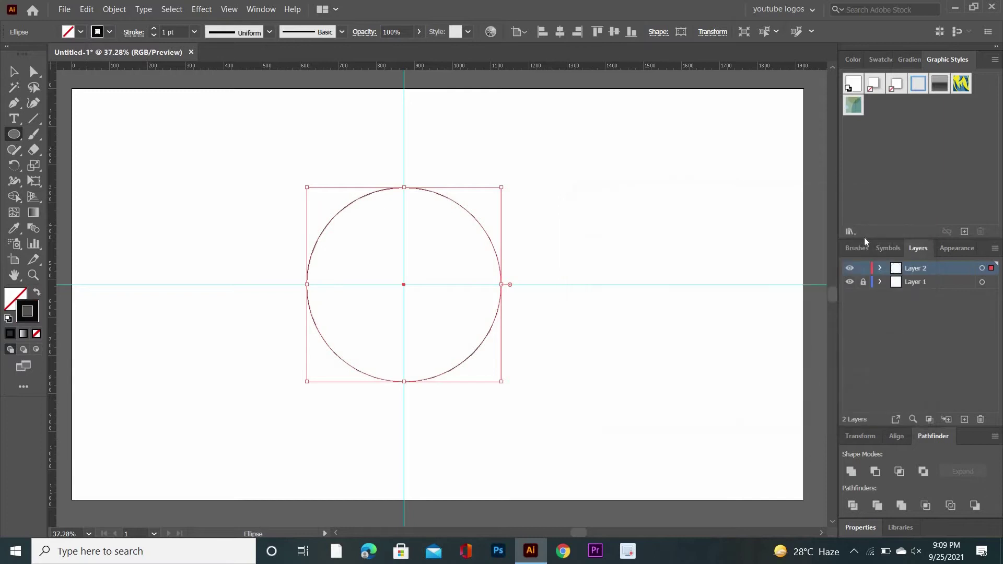
{"action": "left_click", "coordinate": [194, 32]}
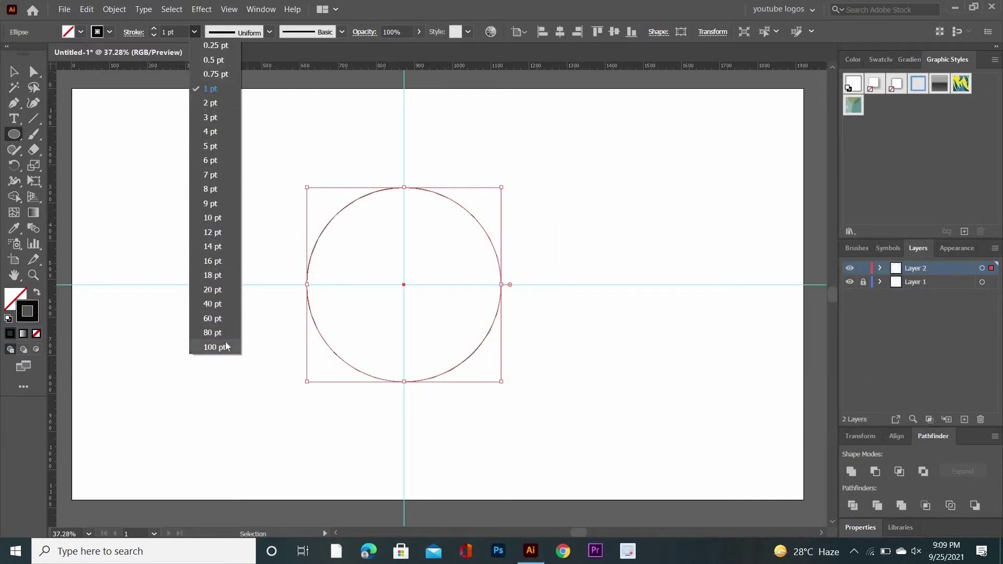
{"action": "left_click", "coordinate": [225, 347]}
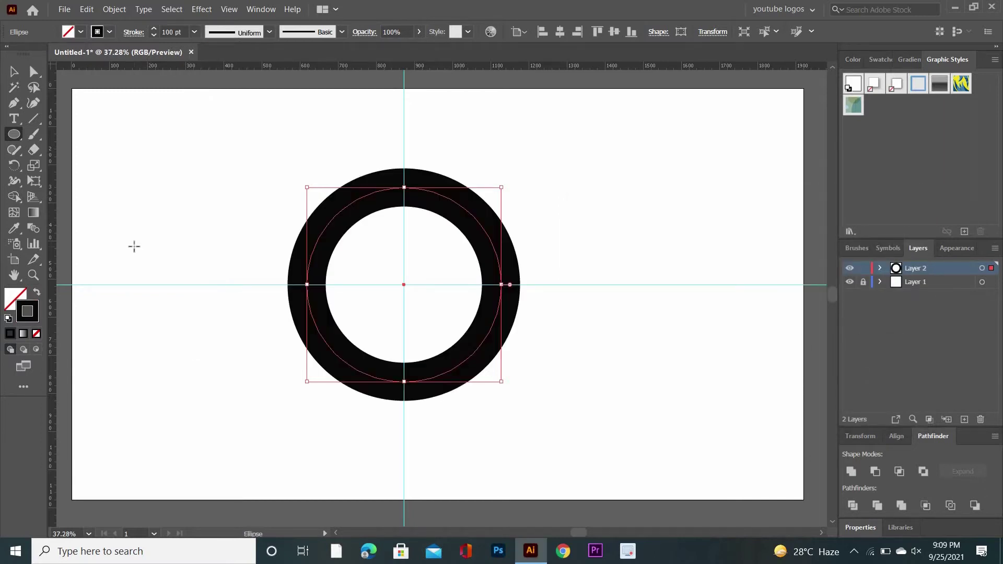
{"action": "left_click", "coordinate": [113, 9]}
{"action": "left_click", "coordinate": [169, 149]}
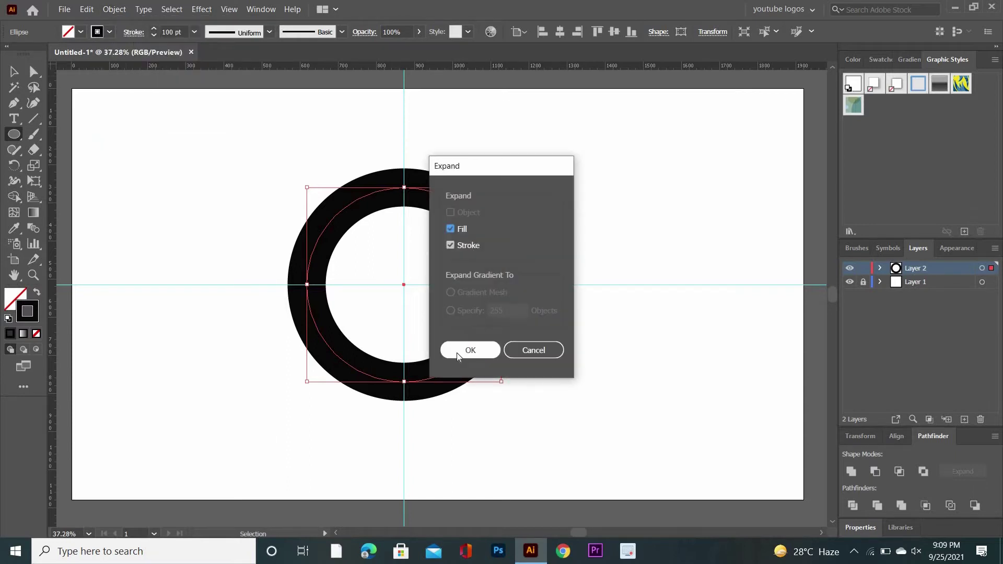
{"action": "left_click", "coordinate": [457, 353]}
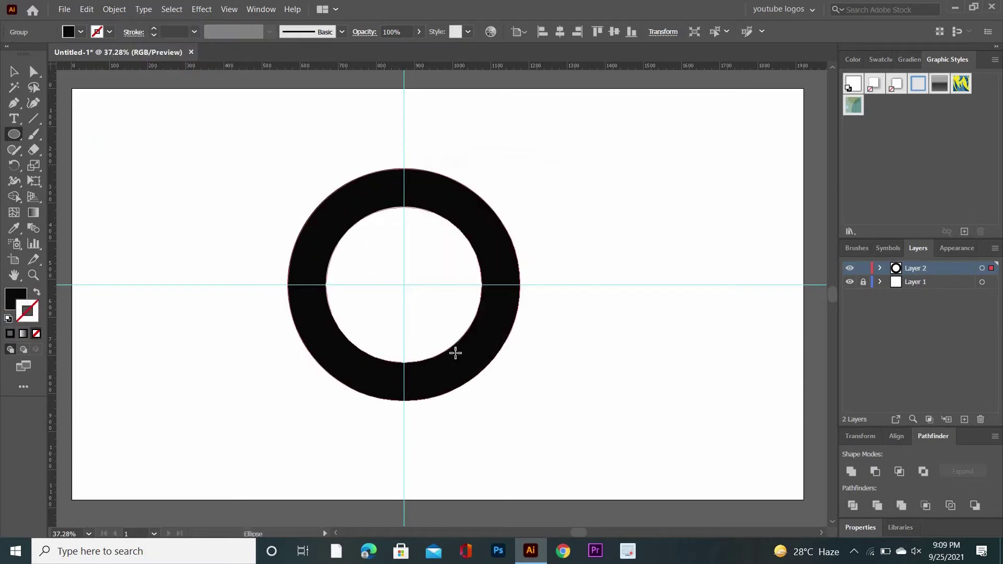
{"action": "right_click", "coordinate": [496, 148]}
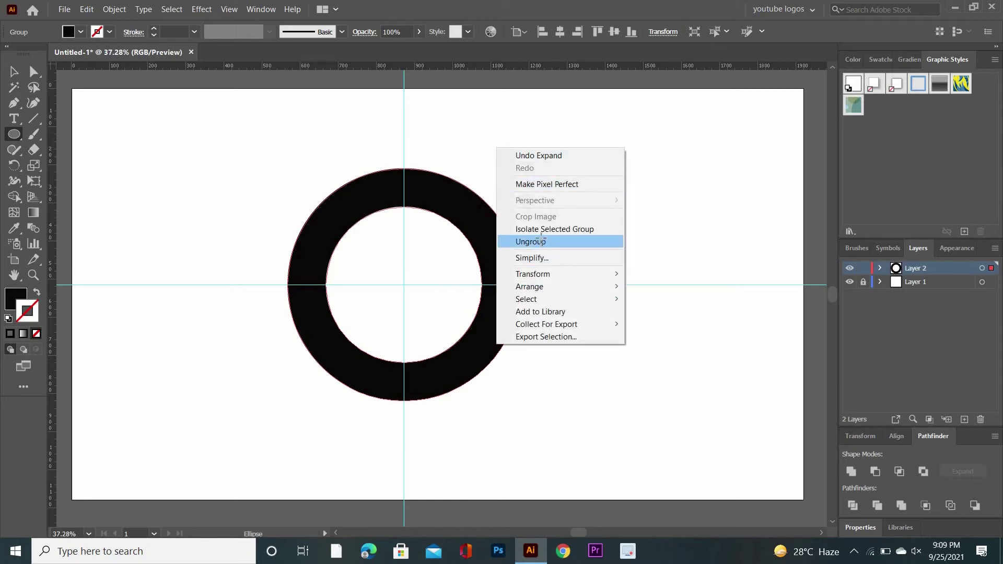
{"action": "left_click", "coordinate": [541, 242]}
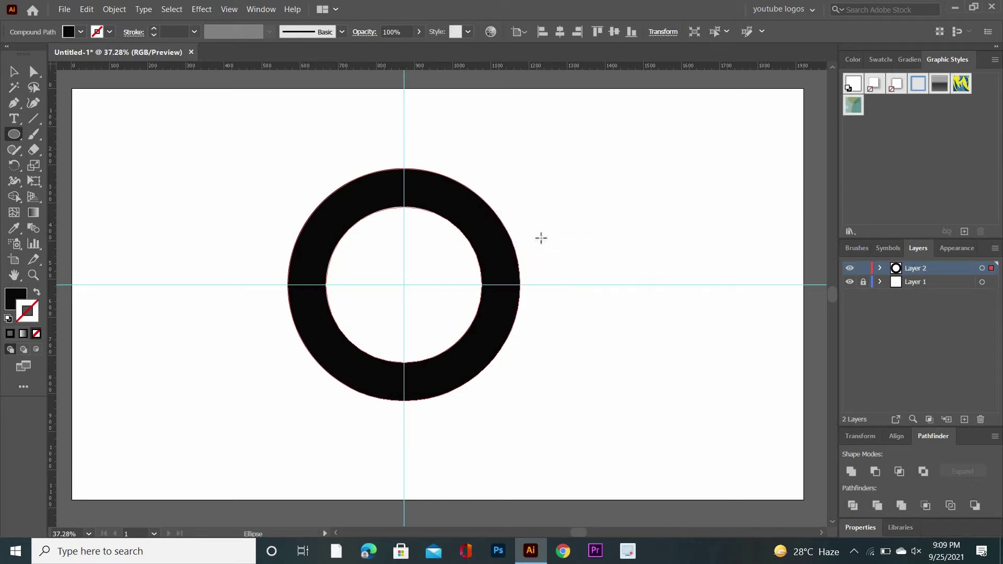
Step: Adjust the ring's colour settings and marquee-select the whole ring
{"action": "double_click", "coordinate": [29, 318]}
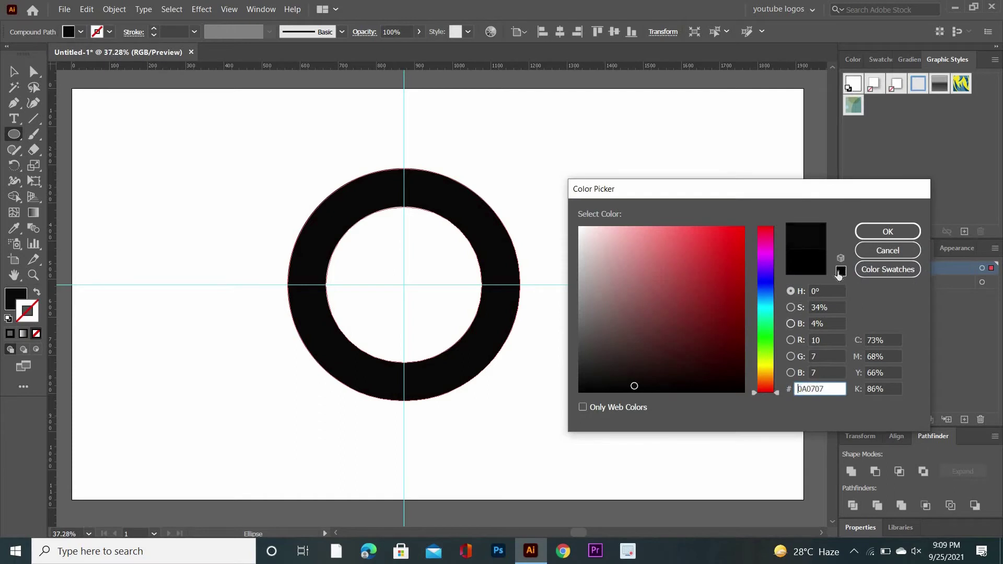
{"action": "left_click", "coordinate": [888, 232]}
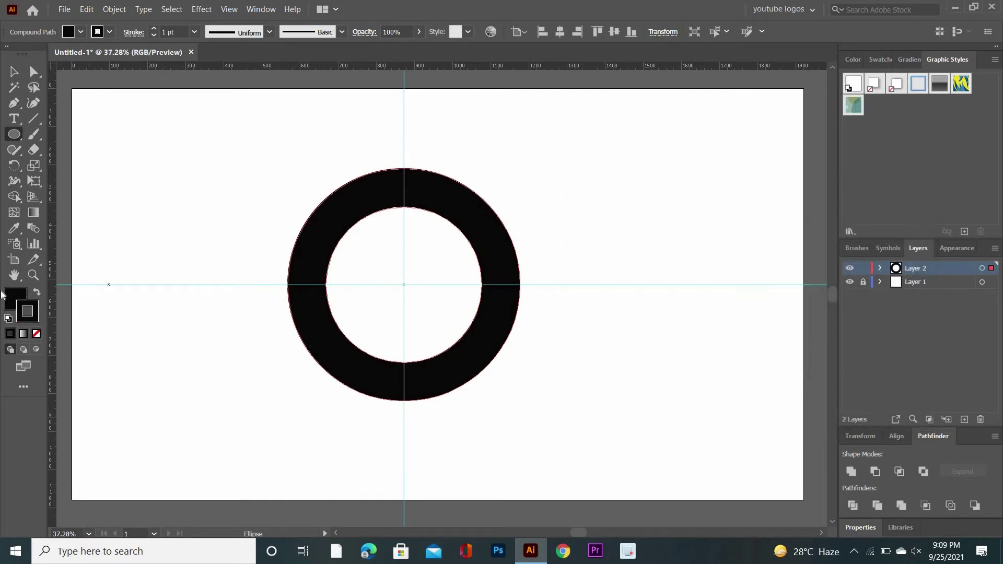
{"action": "left_click", "coordinate": [18, 308]}
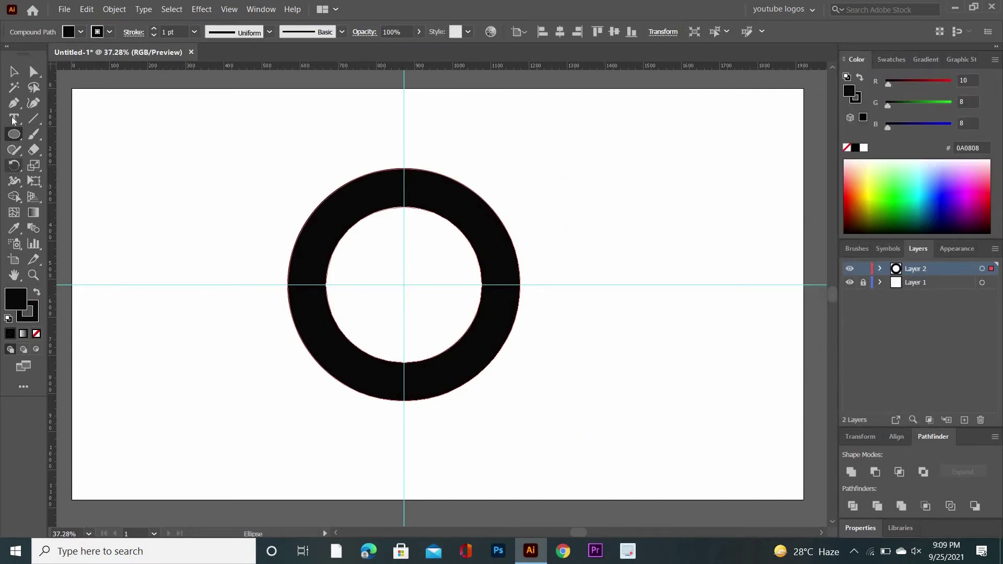
{"action": "left_click", "coordinate": [15, 72]}
{"action": "left_click", "coordinate": [384, 335]}
{"action": "left_click_drag", "start_coordinate": [234, 144], "coordinate": [489, 431]}
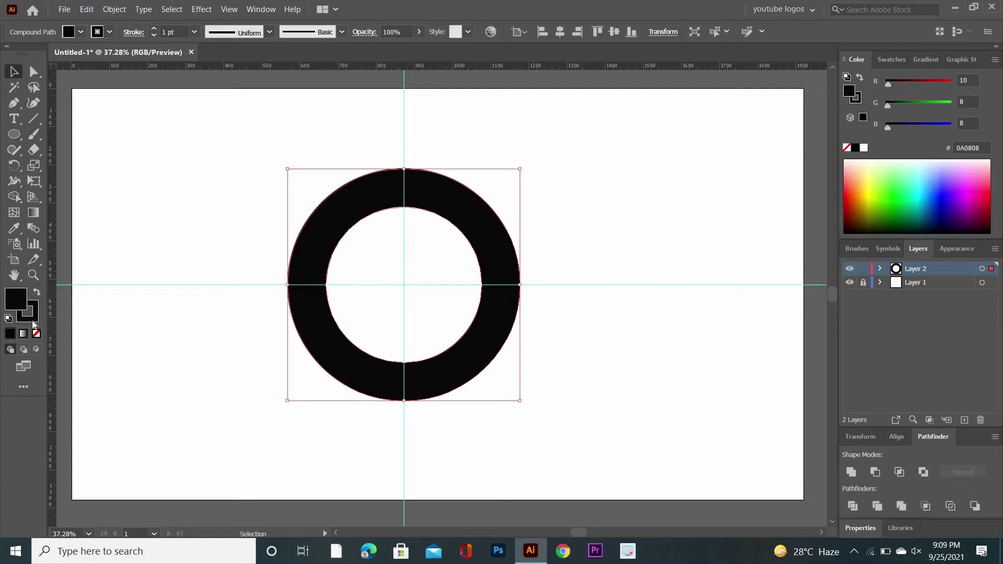
Step: Remove the ring's fill, then pen-draw a curve from the outer top to the inner left edge
{"action": "left_click", "coordinate": [37, 335]}
{"action": "left_click", "coordinate": [182, 304]}
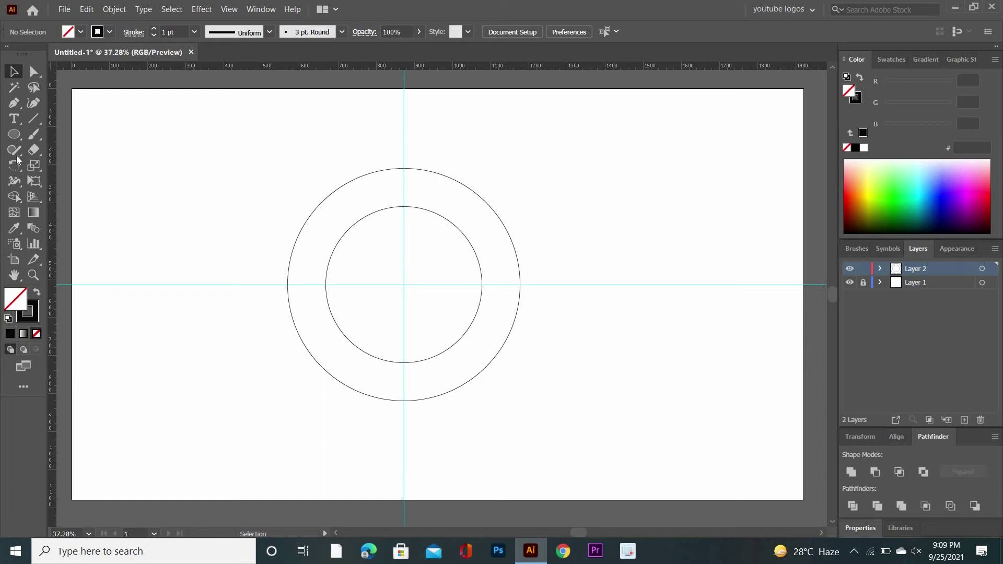
{"action": "left_click", "coordinate": [14, 103]}
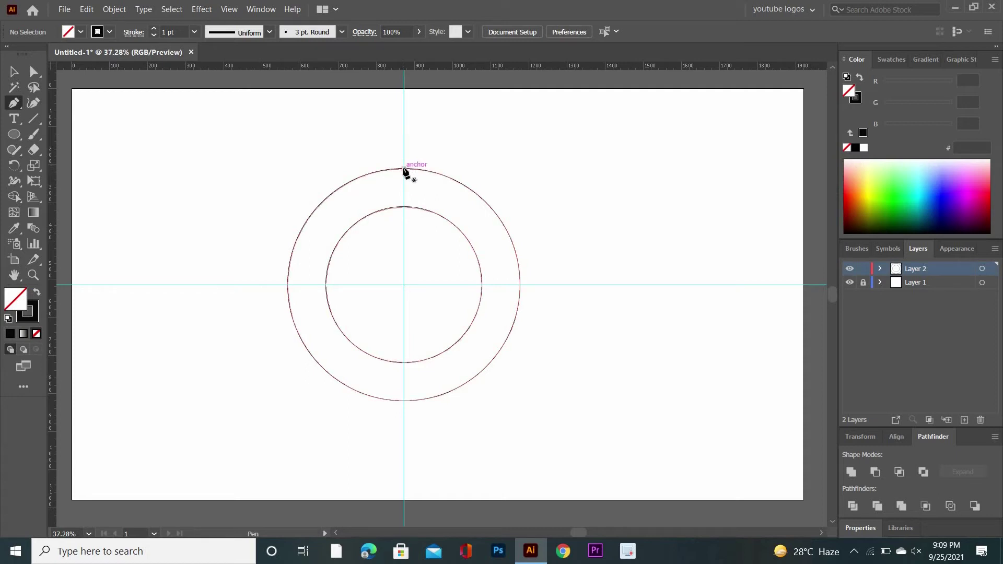
{"action": "left_click", "coordinate": [406, 172]}
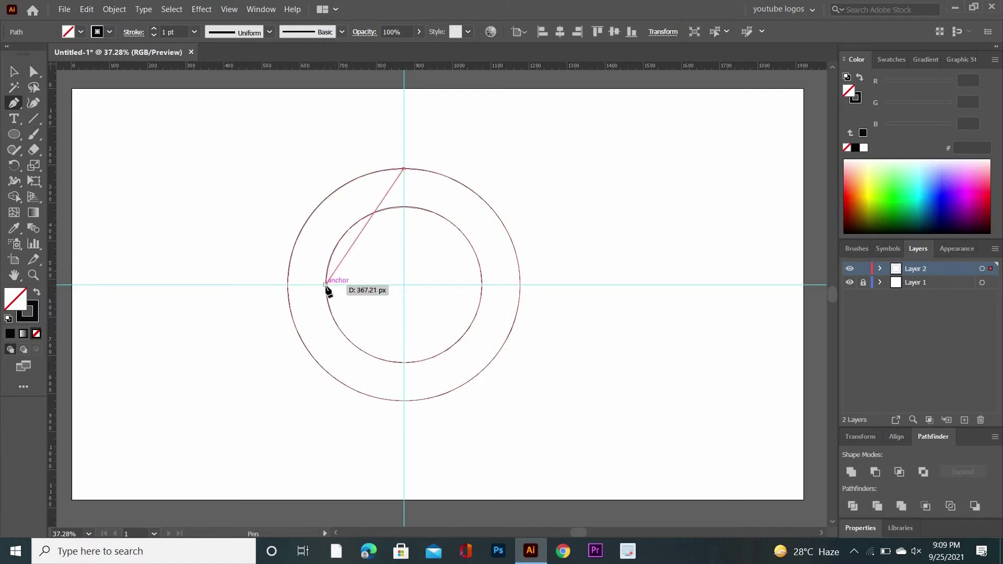
{"action": "left_click_drag", "start_coordinate": [325, 282], "coordinate": [343, 377]}
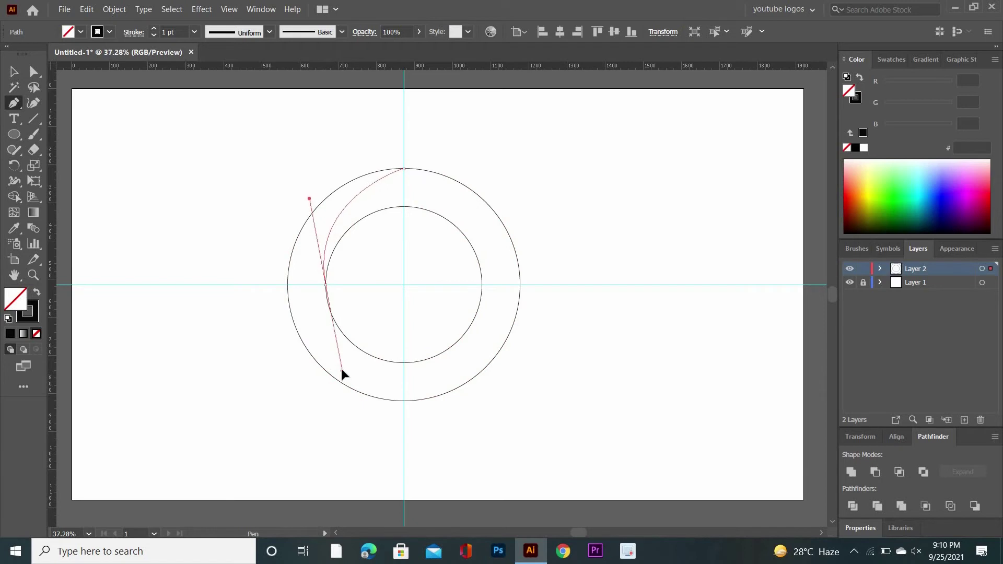
{"action": "left_click_drag", "start_coordinate": [343, 376], "coordinate": [342, 370]}
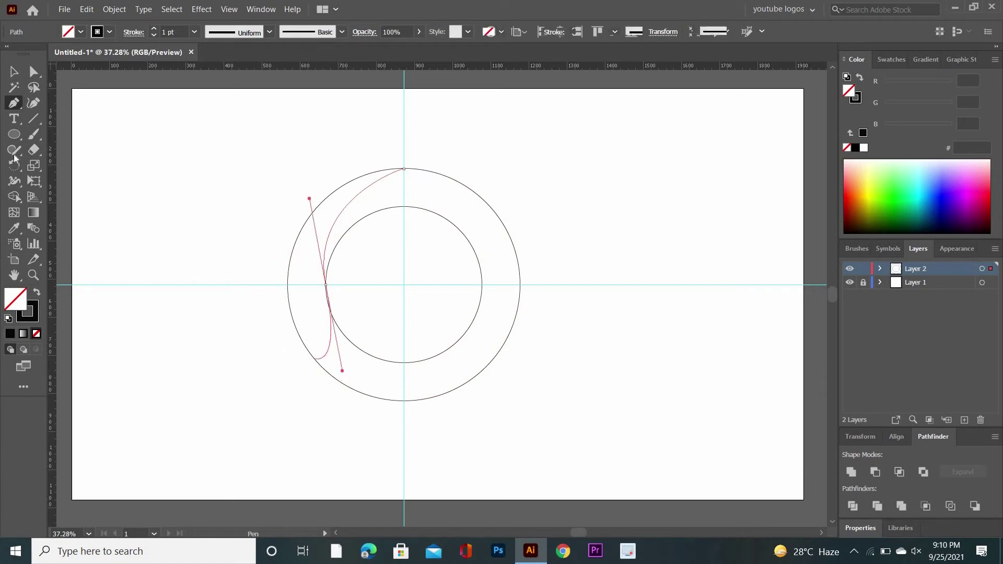
{"action": "left_click", "coordinate": [14, 71]}
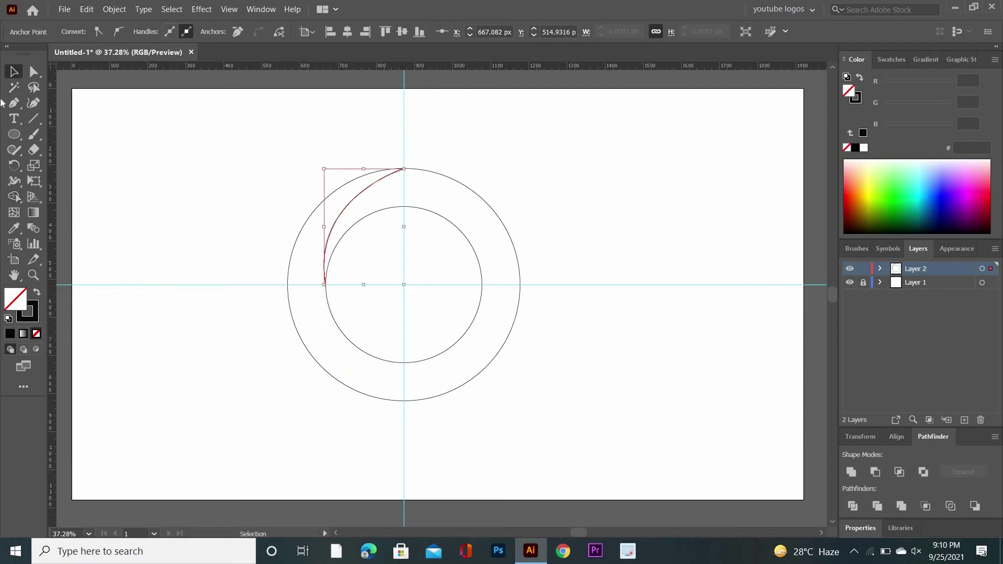
Step: Rotate-copy the arc 90° about the guide intersection, then repeat twice with Ctrl+D
{"action": "left_click", "coordinate": [347, 200]}
{"action": "key", "text": "r"}
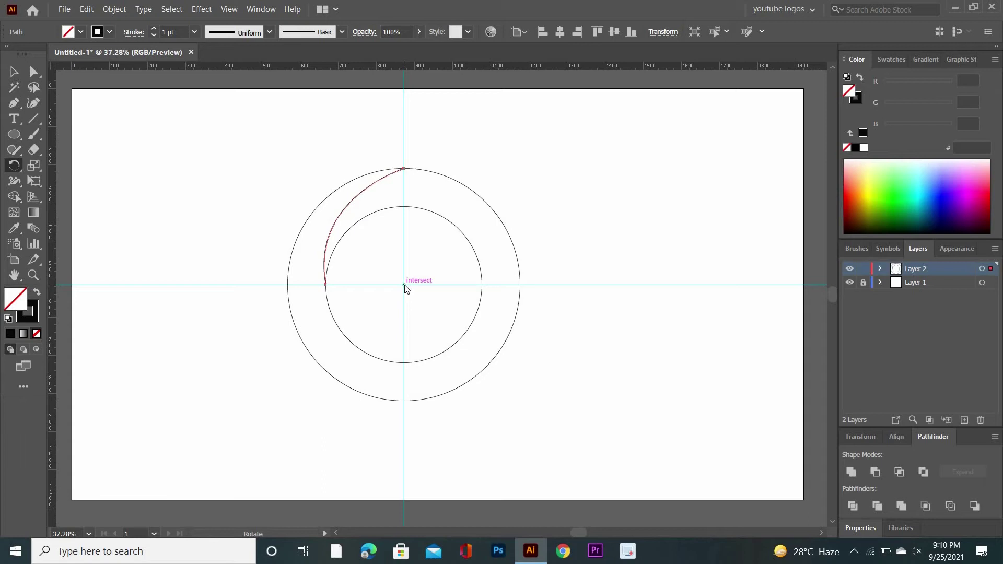
{"action": "left_click", "coordinate": [405, 284], "text": "alt"}
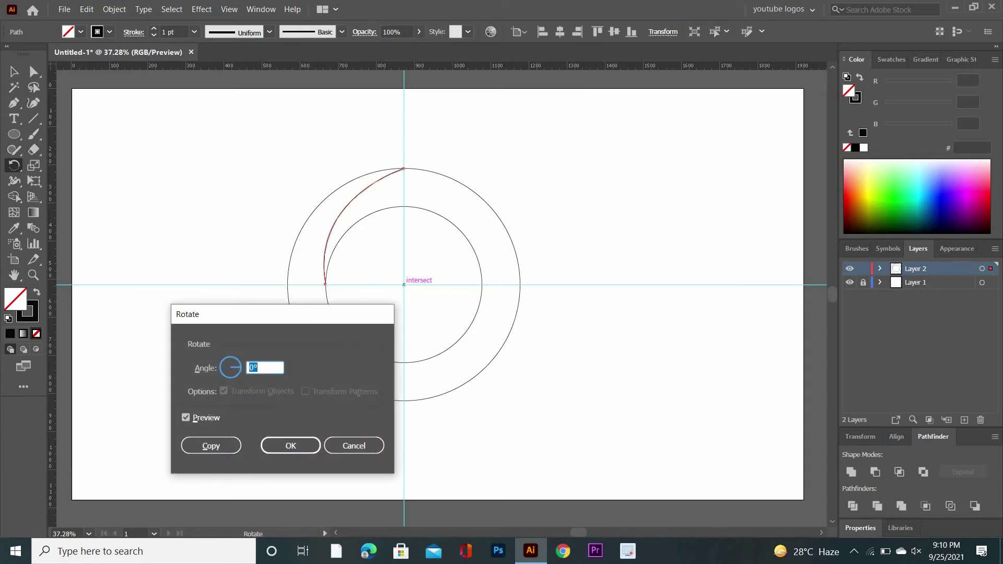
{"action": "type", "text": "90"}
{"action": "left_click", "coordinate": [211, 446]}
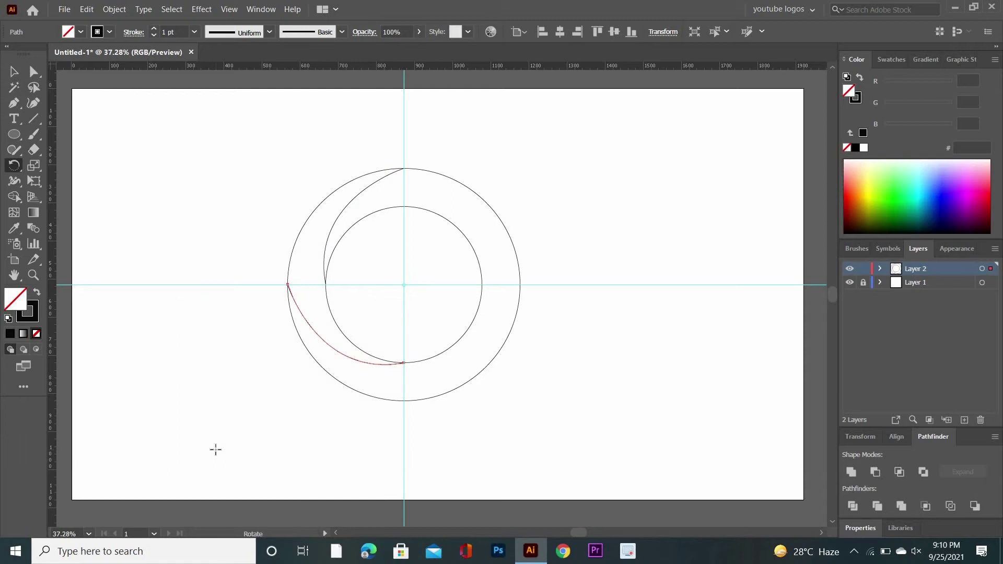
{"action": "key", "text": "ctrl+d"}
{"action": "key", "text": "ctrl+d"}
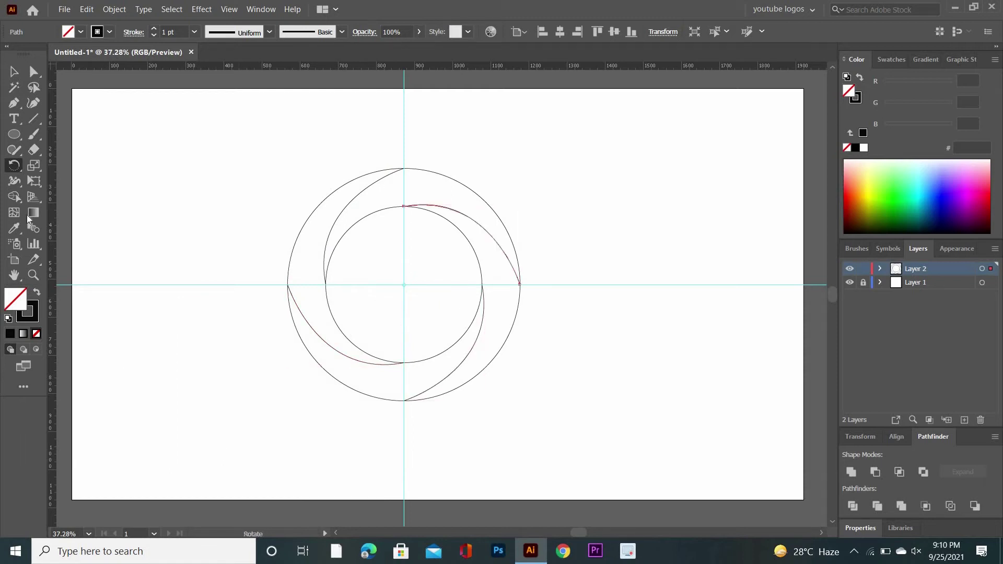
Step: Marquee-select both circles and four arcs, then merge regions with the Shape Builder
{"action": "left_click", "coordinate": [14, 72]}
{"action": "left_click_drag", "start_coordinate": [228, 182], "coordinate": [538, 409]}
{"action": "left_click", "coordinate": [20, 193]}
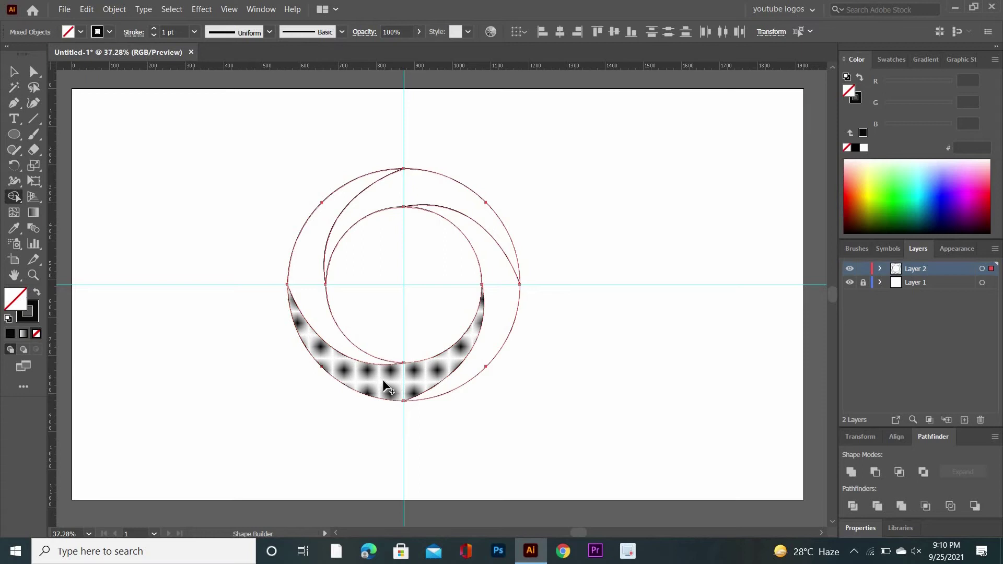
{"action": "left_click", "coordinate": [426, 306]}
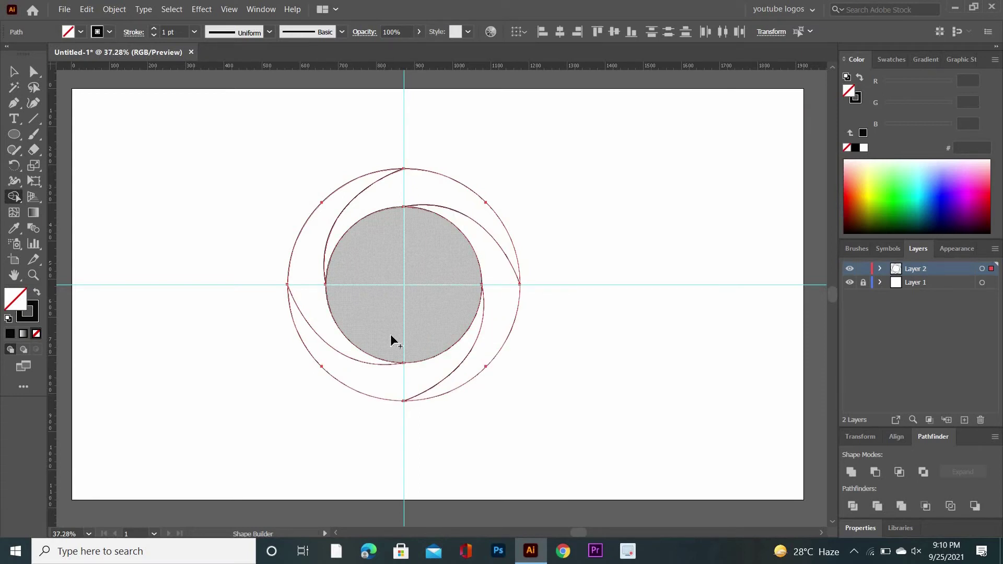
Step: Apply a gradient fill with a red left stop and an orange right stop
{"action": "left_click", "coordinate": [23, 334]}
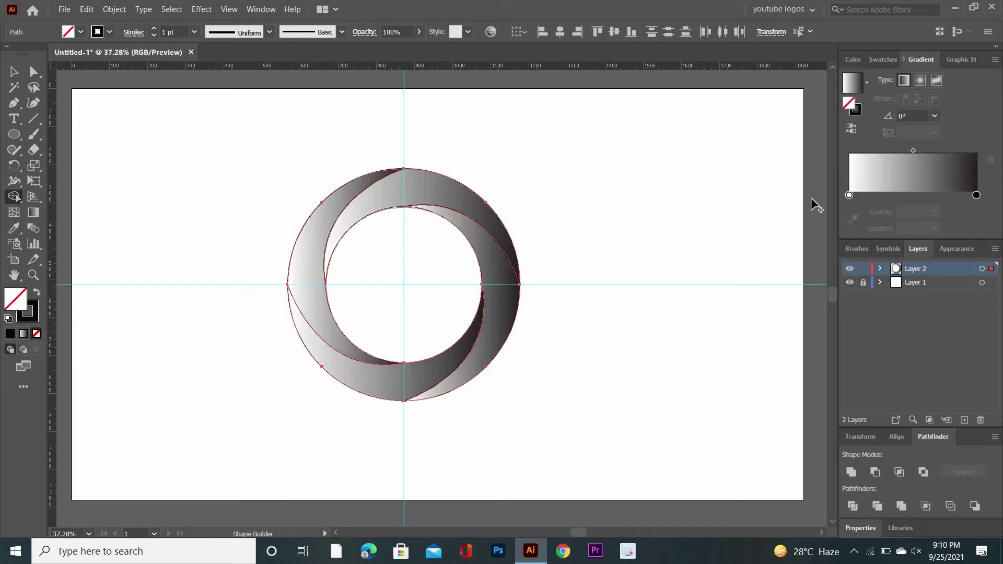
{"action": "double_click", "coordinate": [850, 195]}
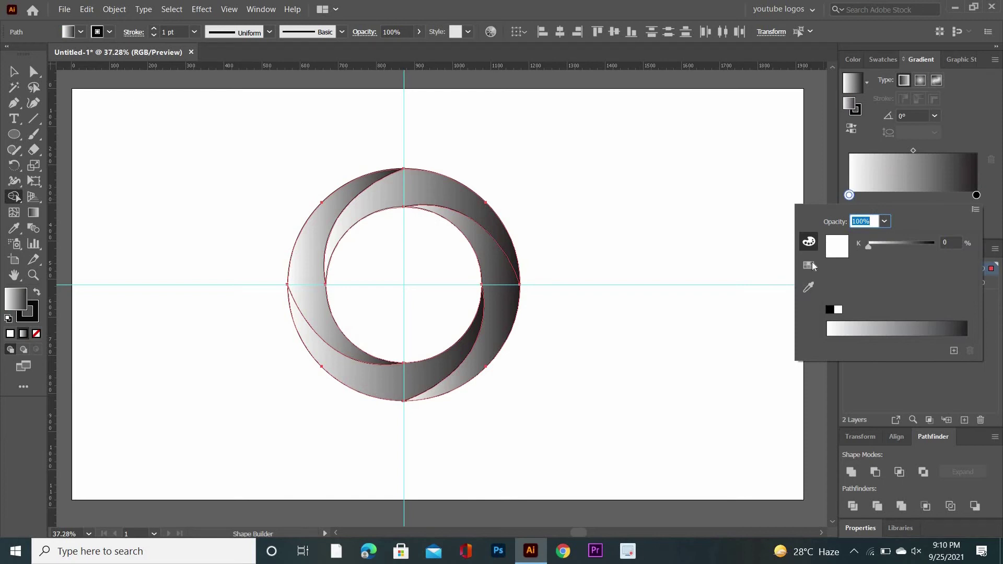
{"action": "left_click", "coordinate": [809, 265]}
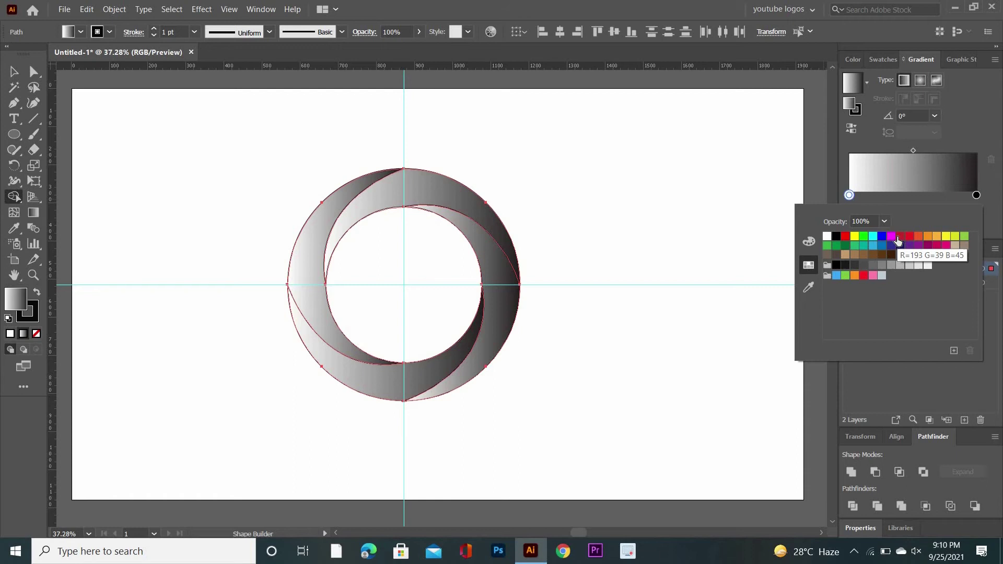
{"action": "left_click", "coordinate": [899, 237]}
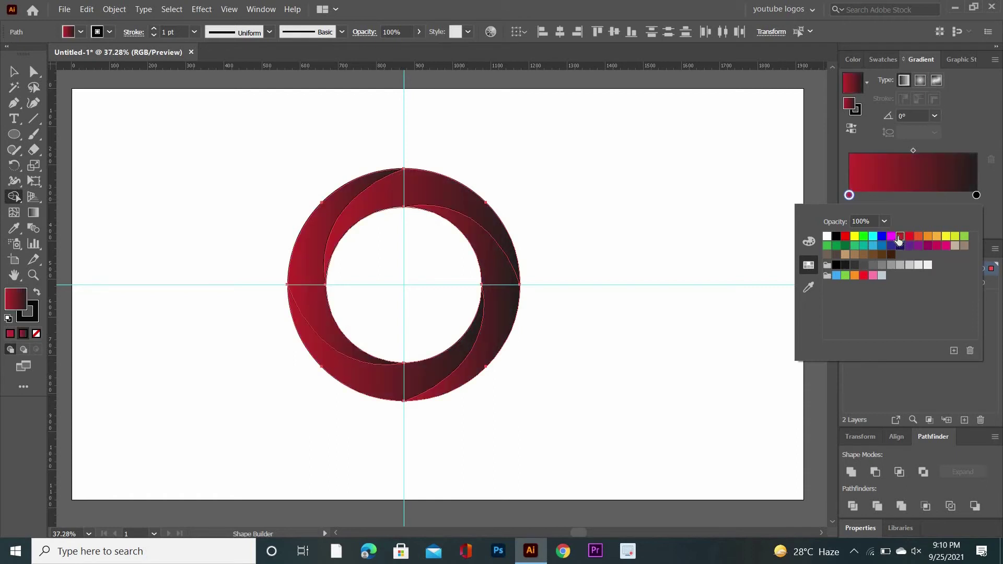
{"action": "left_click", "coordinate": [977, 196]}
{"action": "double_click", "coordinate": [977, 197]}
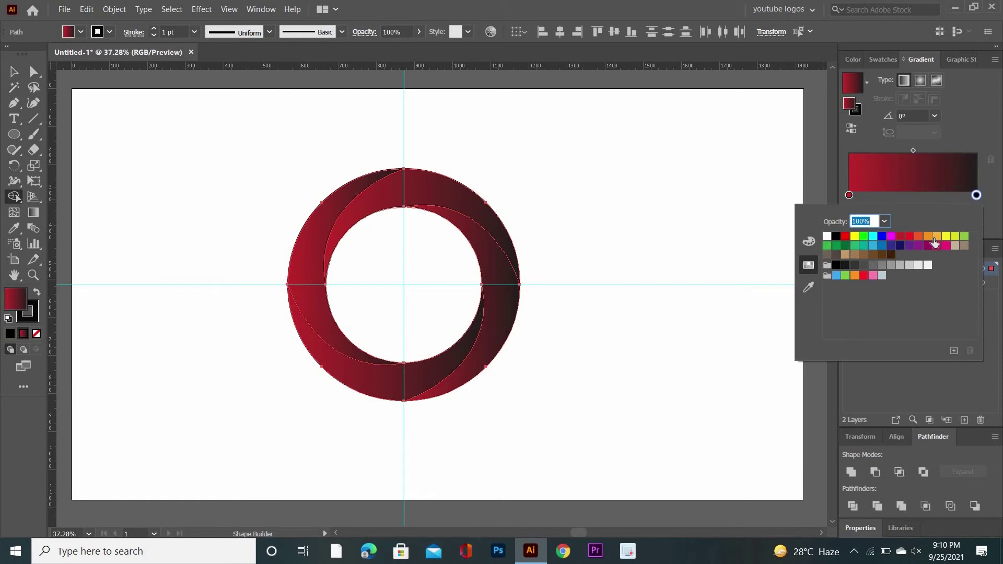
{"action": "left_click", "coordinate": [937, 239]}
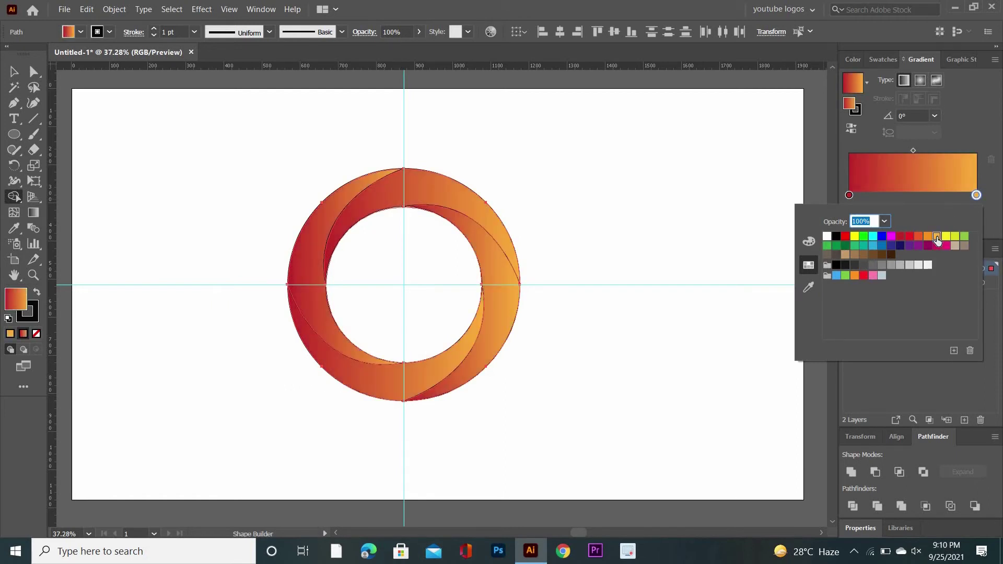
Step: Set the left stop in HSB to 100 saturation, darker brightness, and nudge the midpoint to ~46%
{"action": "left_click", "coordinate": [850, 195]}
{"action": "double_click", "coordinate": [850, 196]}
{"action": "left_click", "coordinate": [809, 242]}
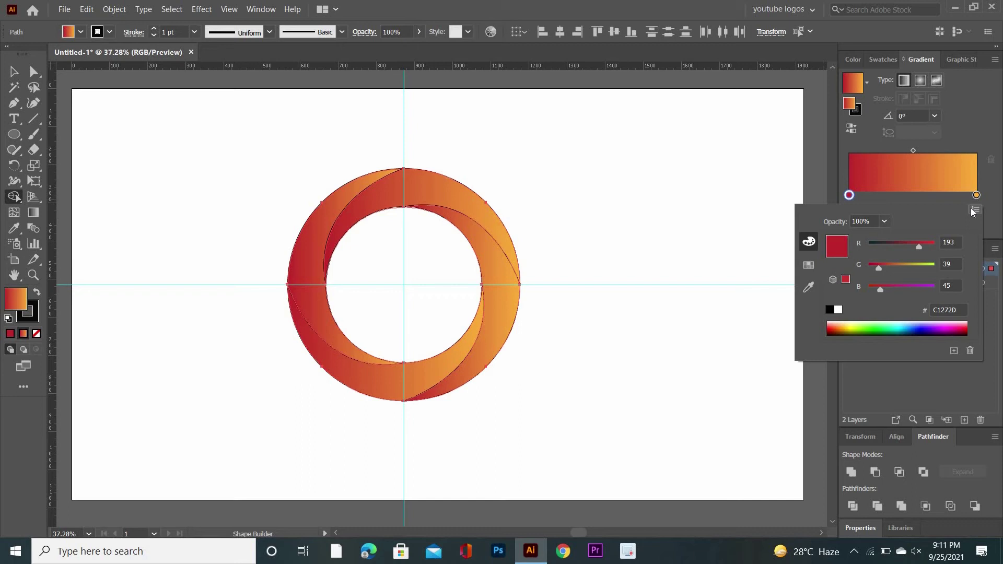
{"action": "left_click", "coordinate": [975, 212]}
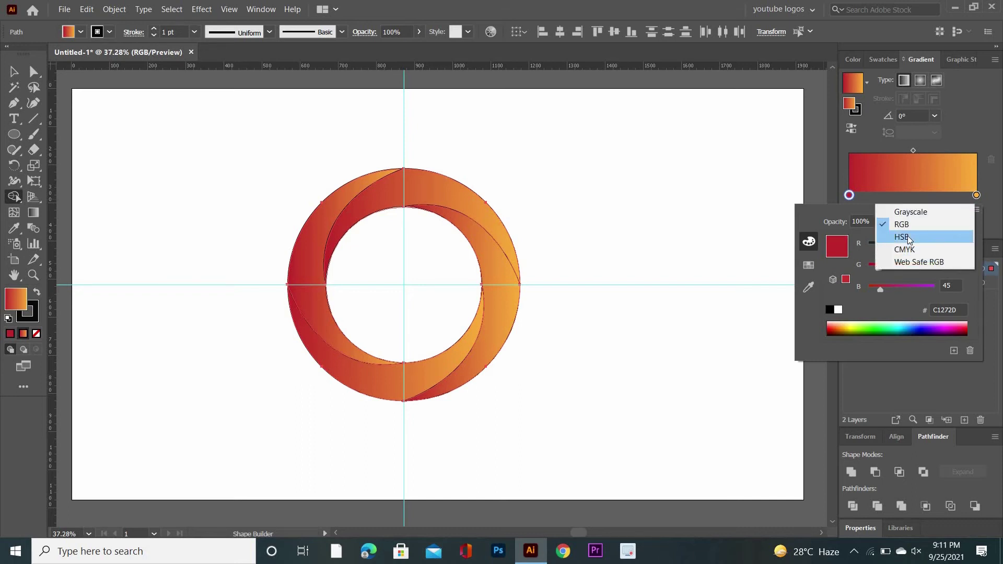
{"action": "left_click", "coordinate": [909, 241]}
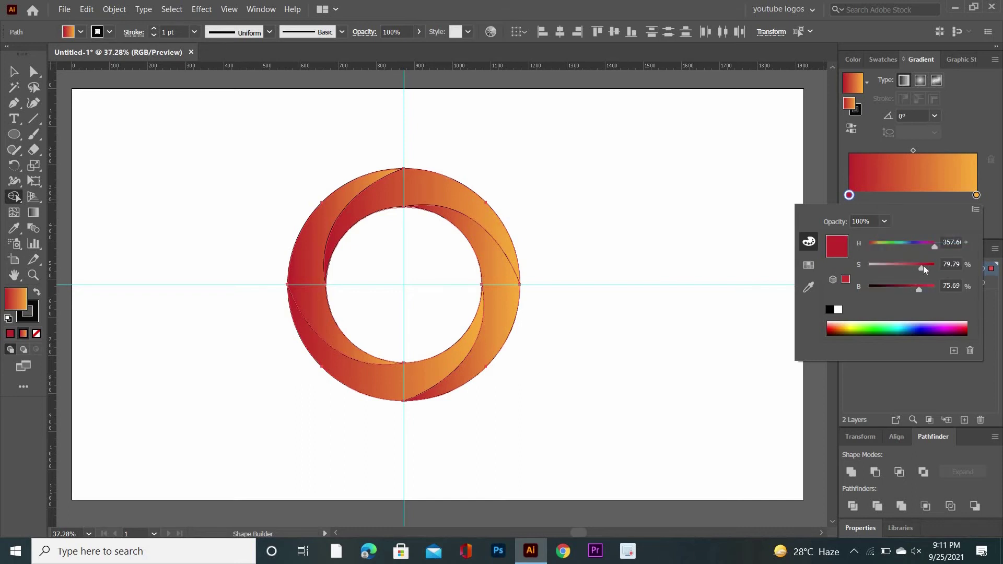
{"action": "mouse_move", "coordinate": [923, 266]}
{"action": "left_mouse_down"}
{"action": "mouse_move", "coordinate": [939, 266]}
{"action": "mouse_move", "coordinate": [906, 289]}
{"action": "left_mouse_up"}
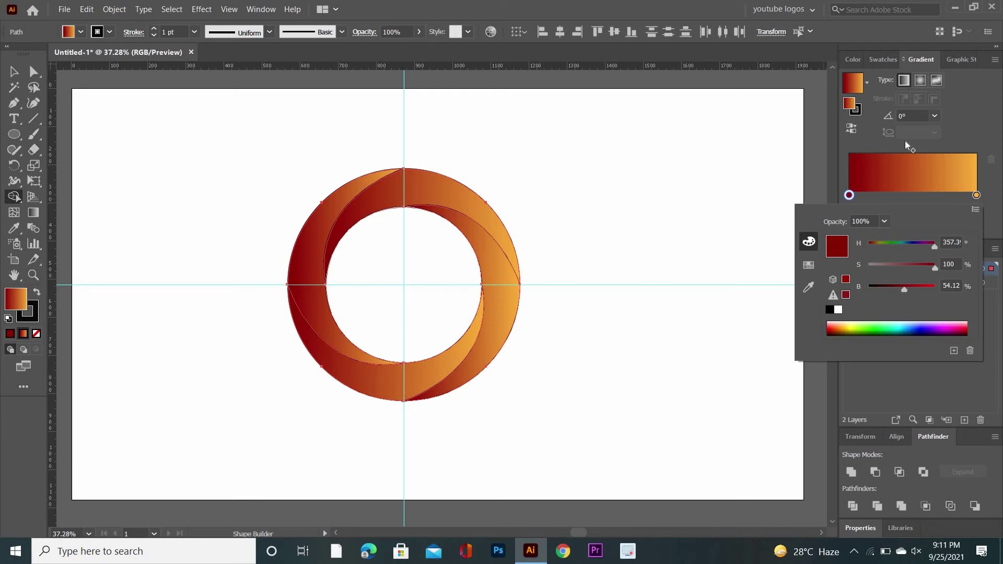
{"action": "left_click", "coordinate": [914, 151]}
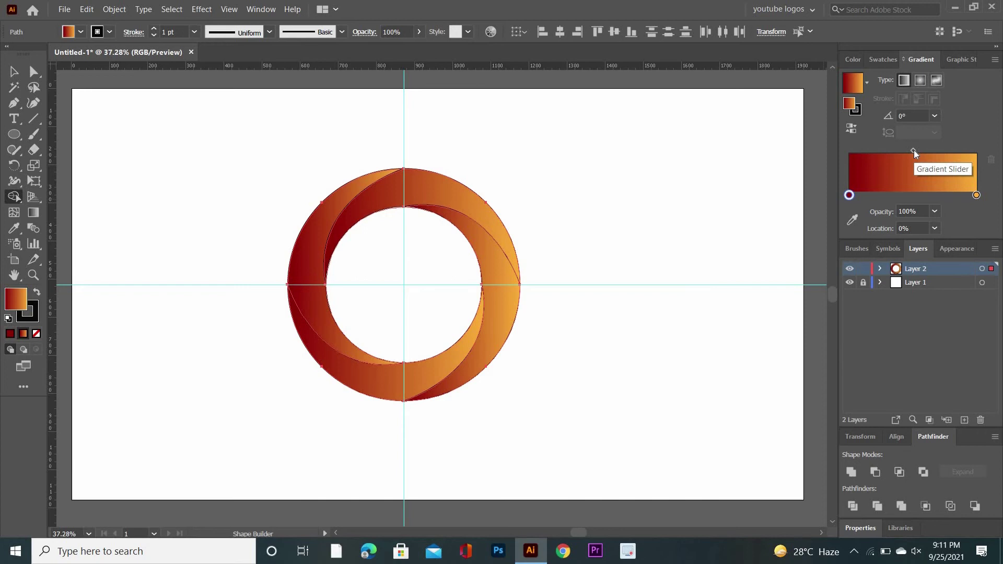
{"action": "left_click_drag", "start_coordinate": [914, 150], "coordinate": [907, 152]}
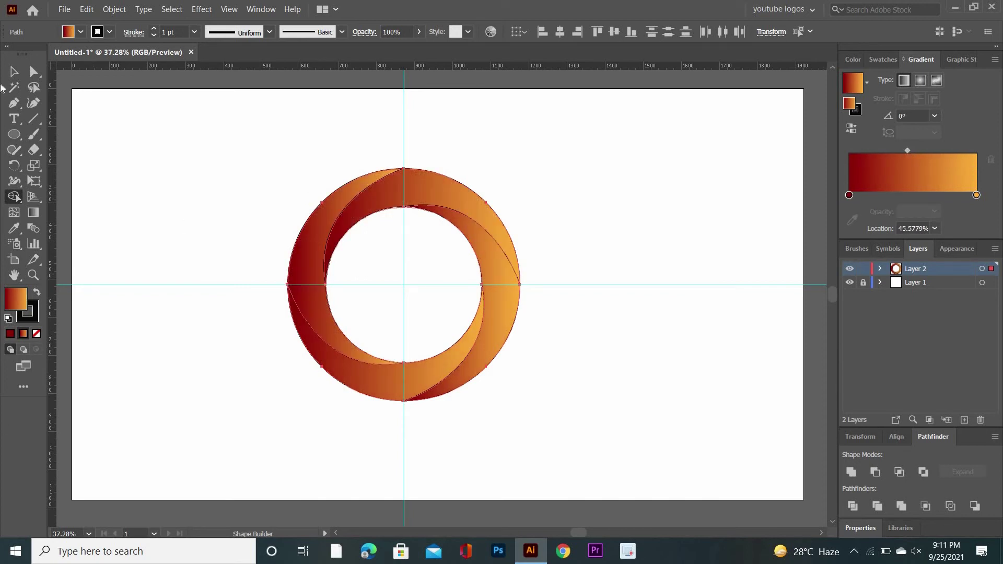
Step: Select the top ring segment and redraw its gradient direction across it
{"action": "left_click", "coordinate": [14, 75]}
{"action": "left_click", "coordinate": [439, 210]}
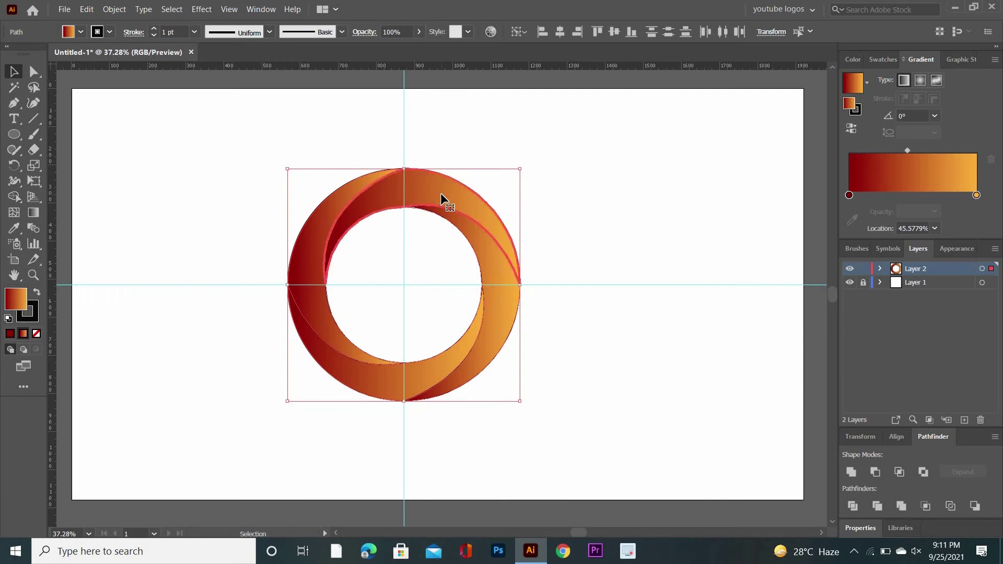
{"action": "left_click", "coordinate": [342, 161]}
{"action": "left_click", "coordinate": [423, 183]}
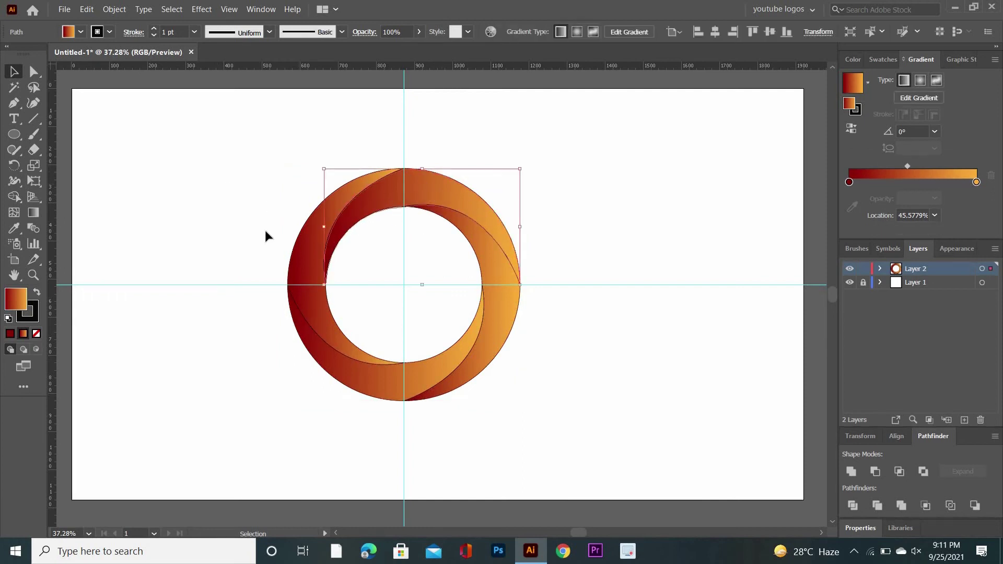
{"action": "left_click", "coordinate": [34, 212]}
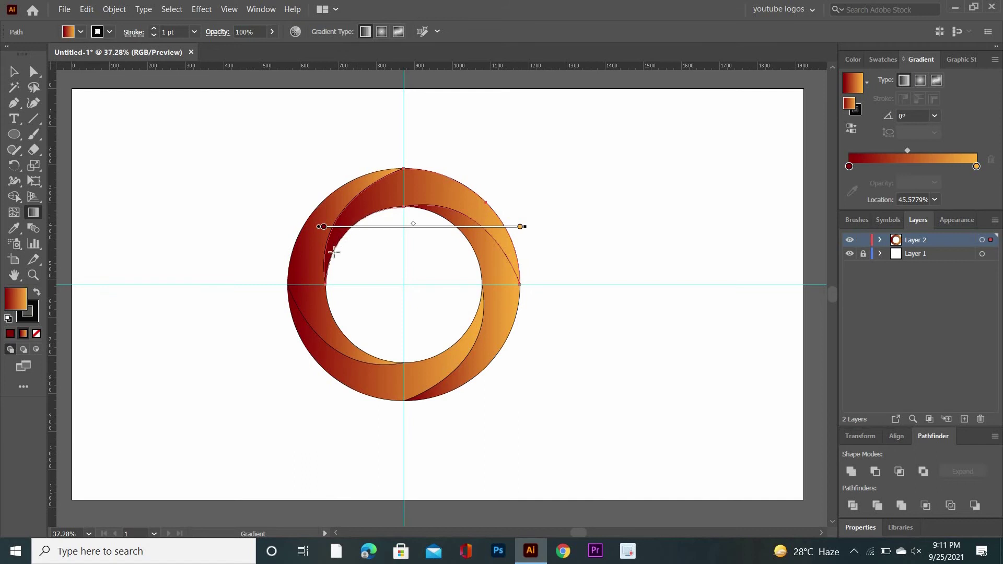
{"action": "left_click_drag", "start_coordinate": [334, 251], "coordinate": [487, 169]}
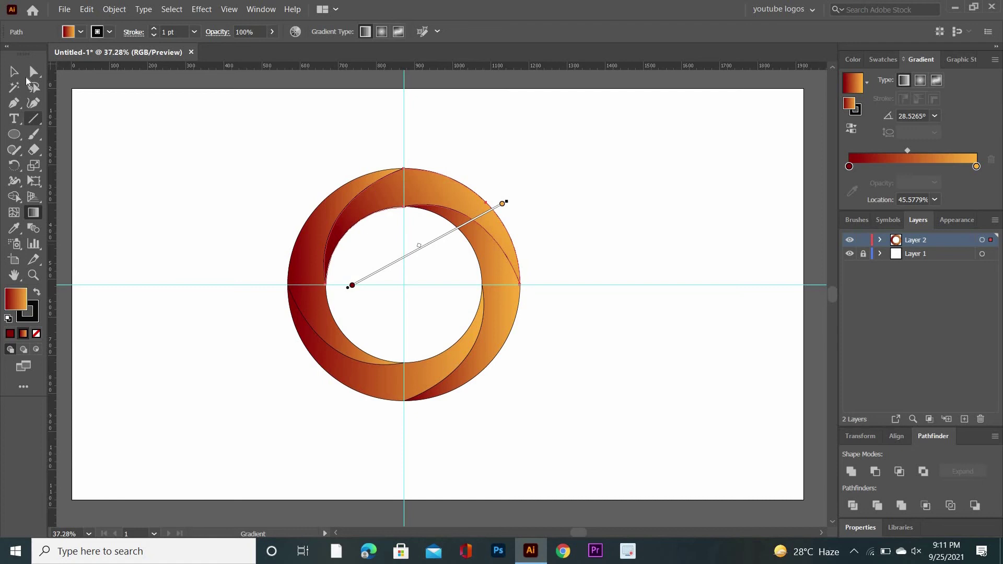
Step: Angle the right ring segment's gradient downward
{"action": "left_click", "coordinate": [14, 71]}
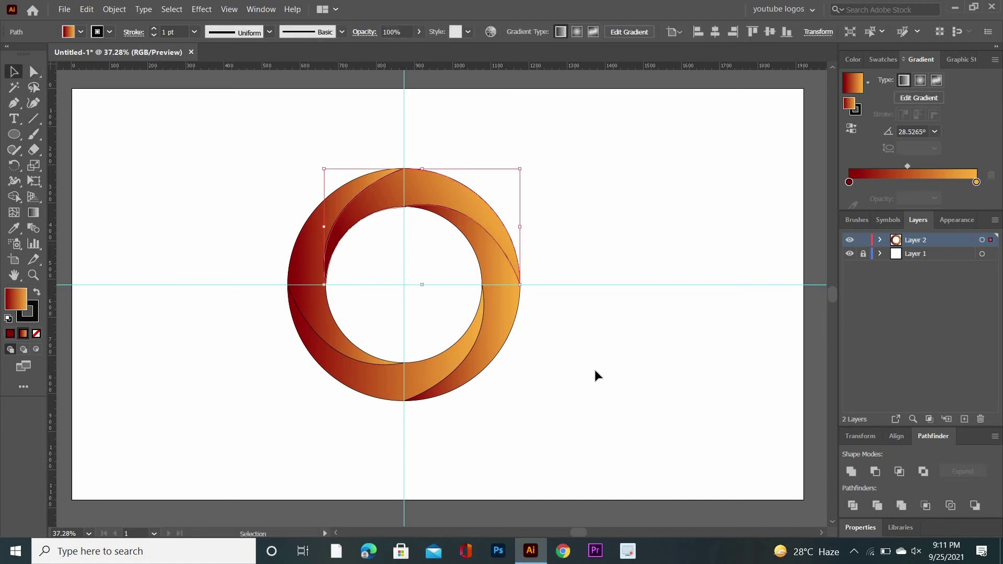
{"action": "left_click", "coordinate": [495, 320]}
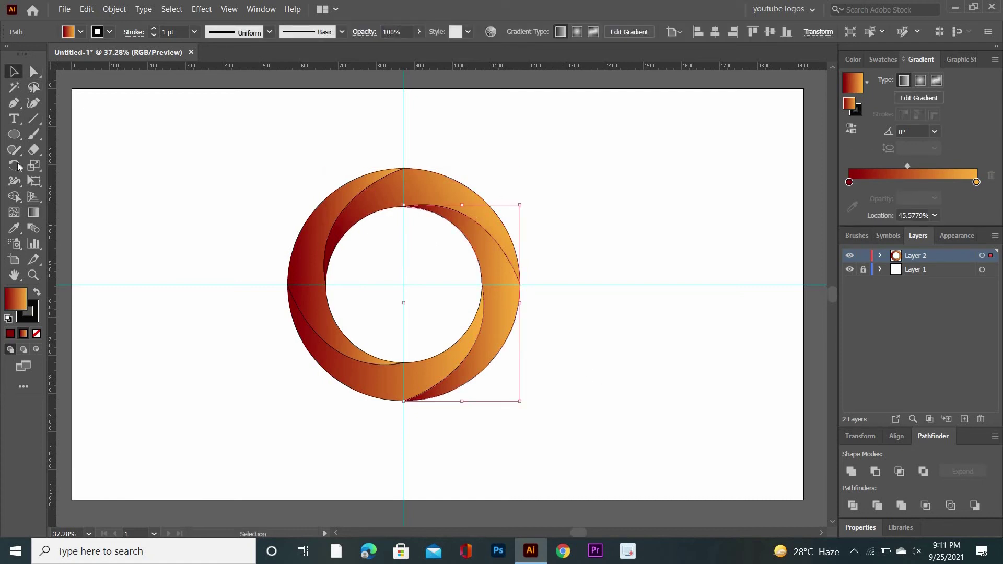
{"action": "left_click", "coordinate": [32, 212]}
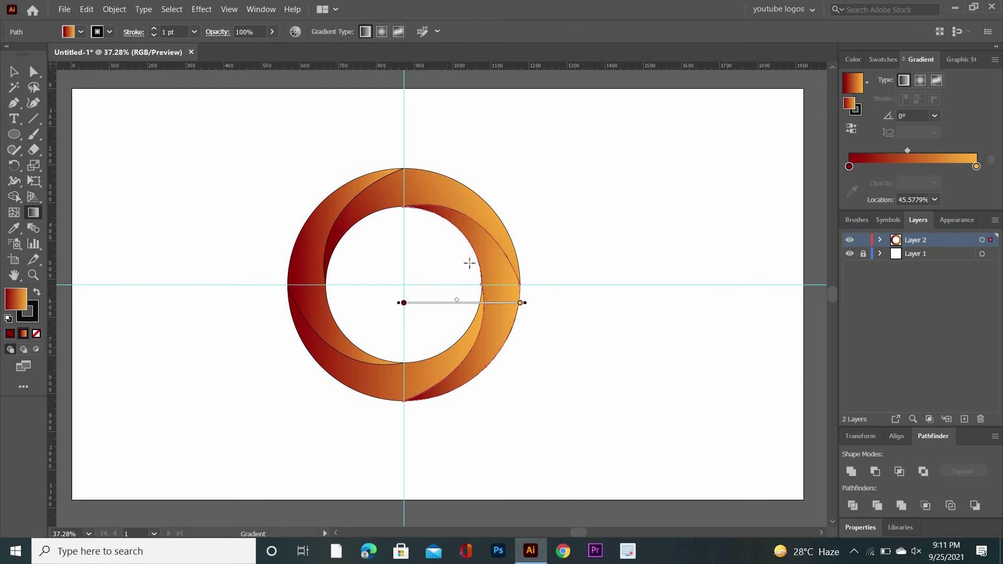
{"action": "left_click_drag", "start_coordinate": [446, 223], "coordinate": [506, 377]}
Step: Angle the lower-left ring segment's gradient toward the lower left
{"action": "left_click", "coordinate": [14, 72]}
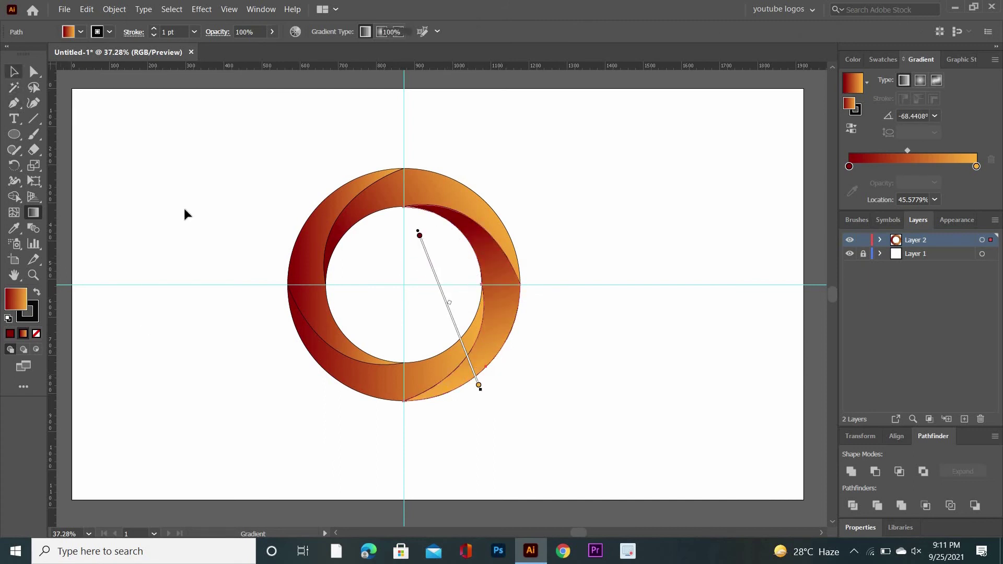
{"action": "left_click", "coordinate": [365, 395]}
{"action": "left_click", "coordinate": [369, 396]}
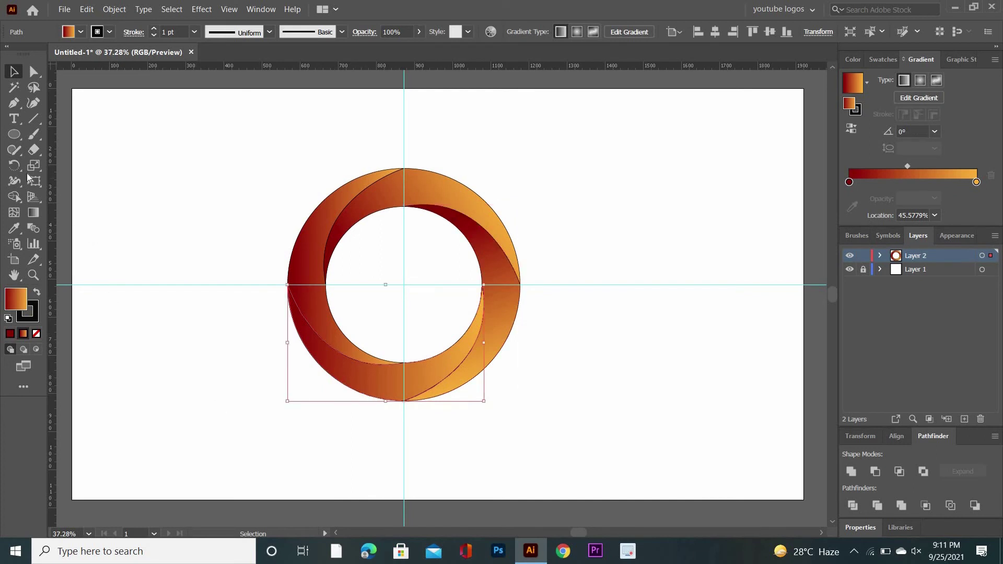
{"action": "left_click", "coordinate": [33, 213]}
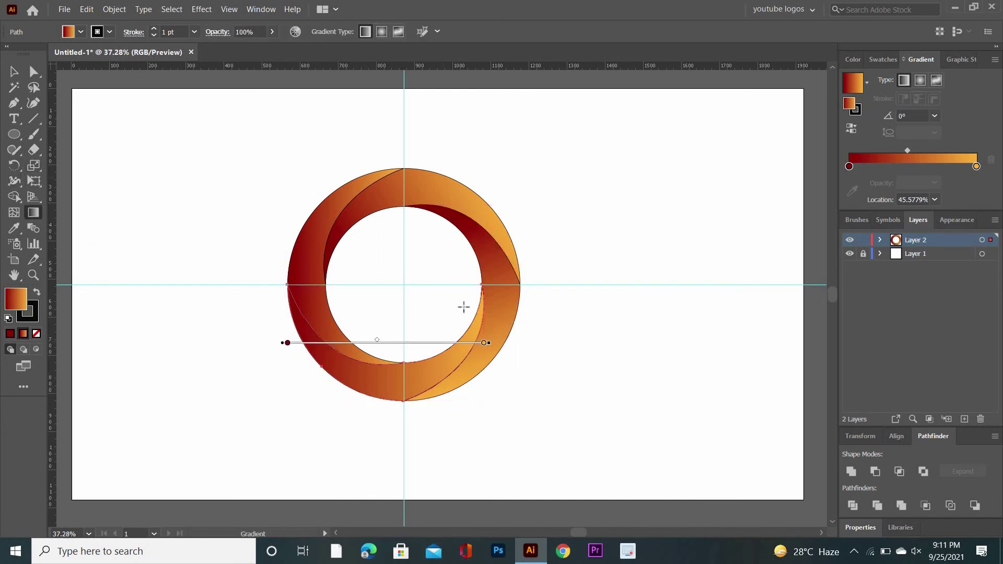
{"action": "left_click_drag", "start_coordinate": [448, 281], "coordinate": [318, 363]}
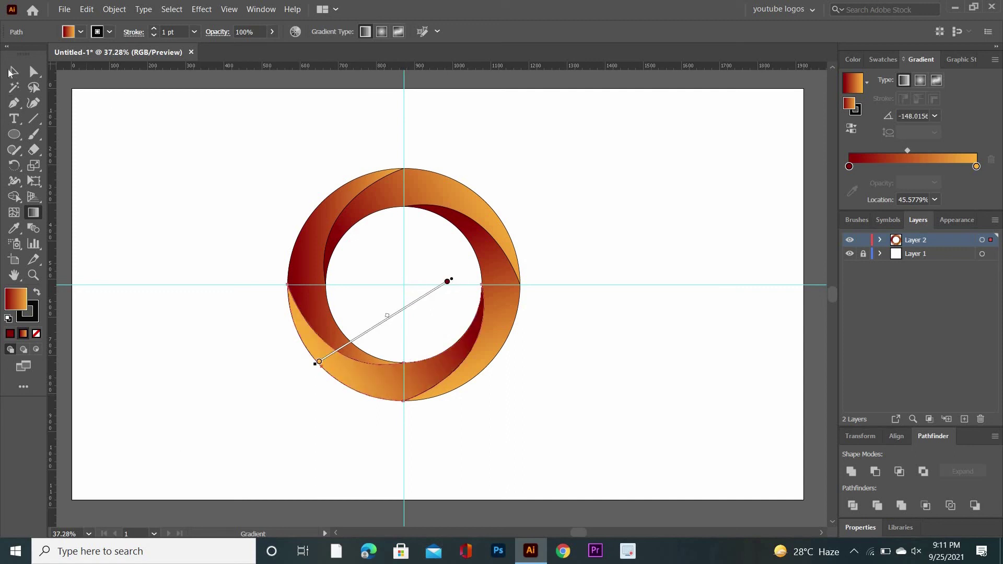
Step: Point the upper-left segment's gradient toward the upper left (~116°), then deselect everything
{"action": "left_click", "coordinate": [14, 71]}
{"action": "left_click", "coordinate": [289, 284]}
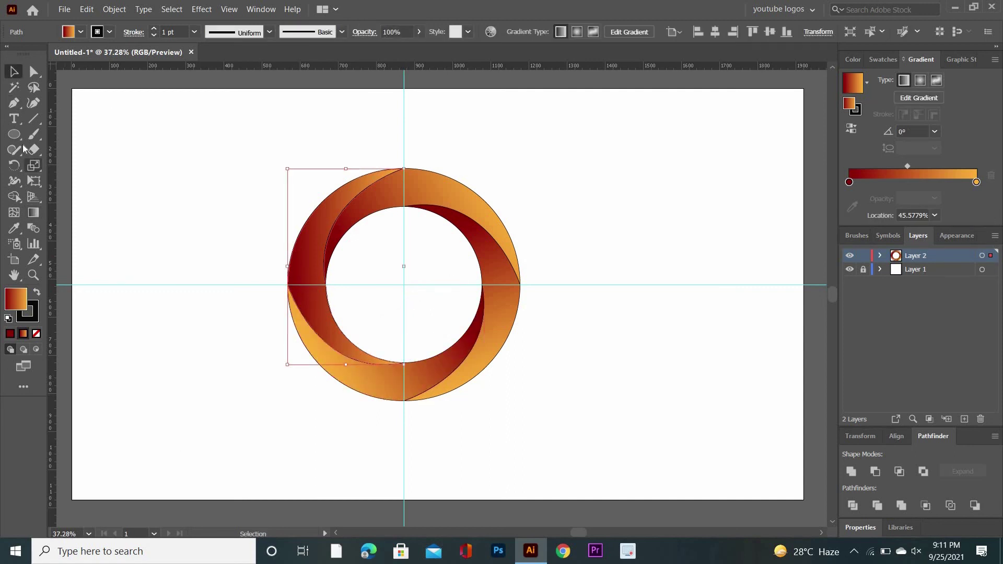
{"action": "left_click", "coordinate": [35, 213]}
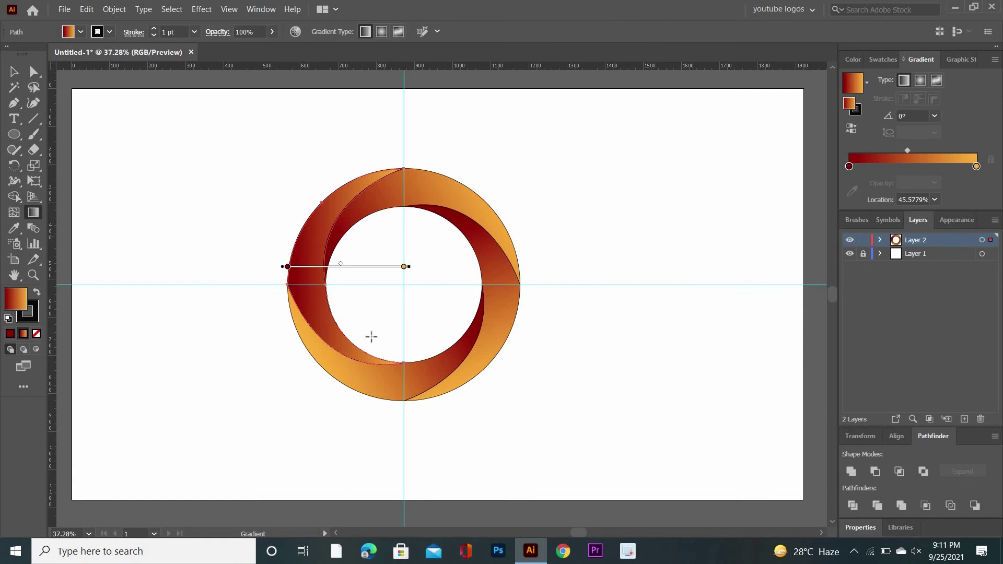
{"action": "left_click_drag", "start_coordinate": [383, 351], "coordinate": [290, 236]}
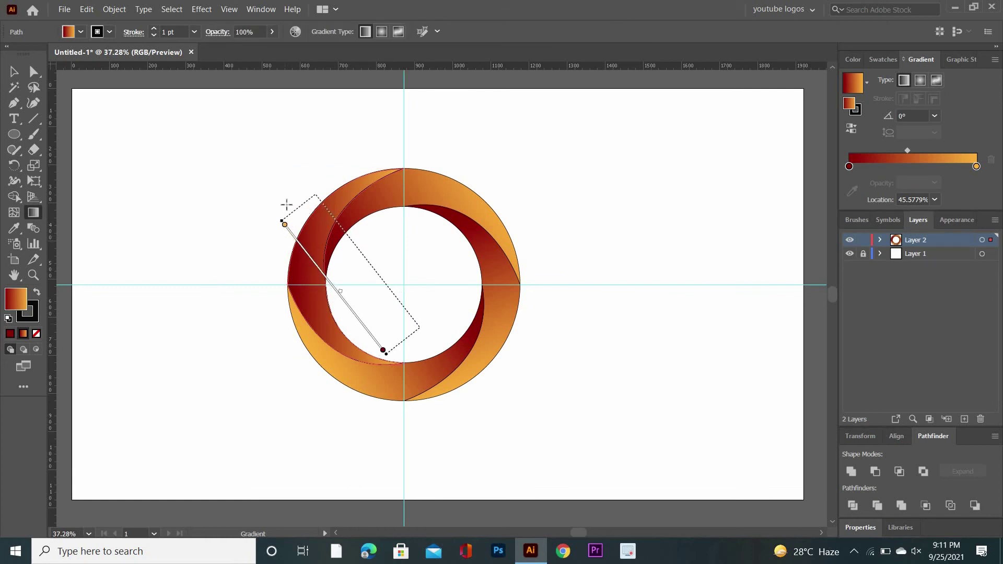
{"action": "left_click_drag", "start_coordinate": [286, 206], "coordinate": [323, 181]}
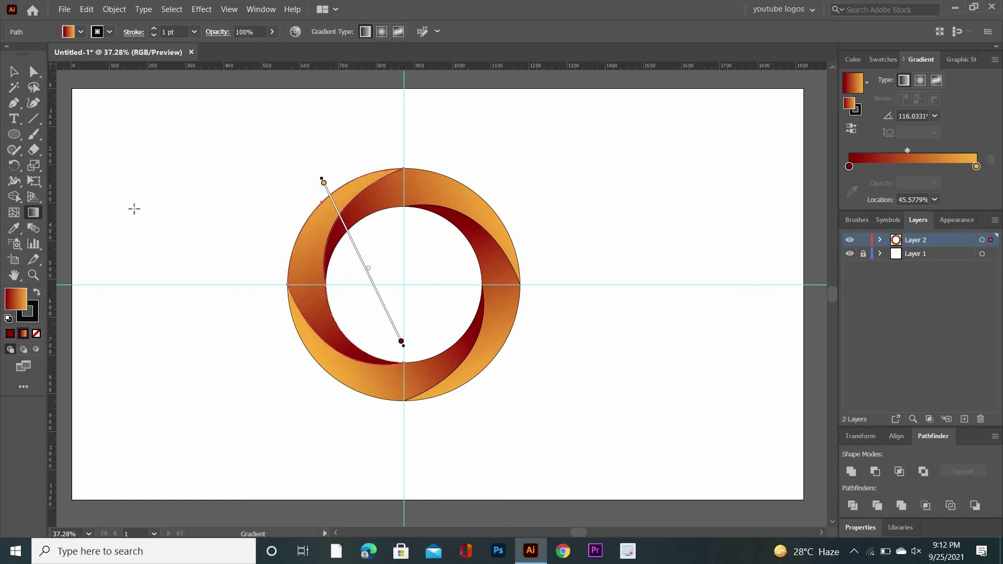
{"action": "left_click", "coordinate": [14, 72]}
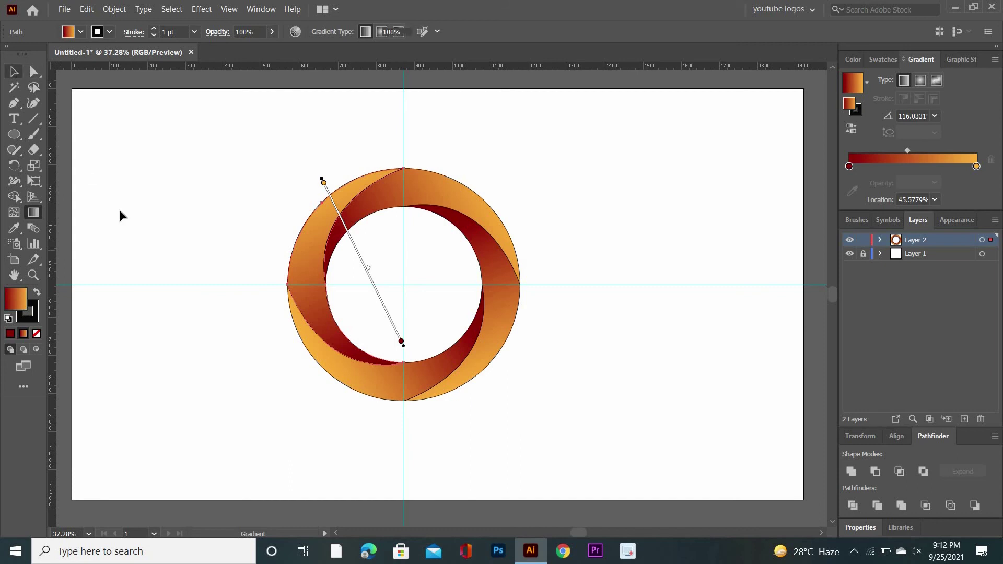
{"action": "left_click", "coordinate": [250, 365]}
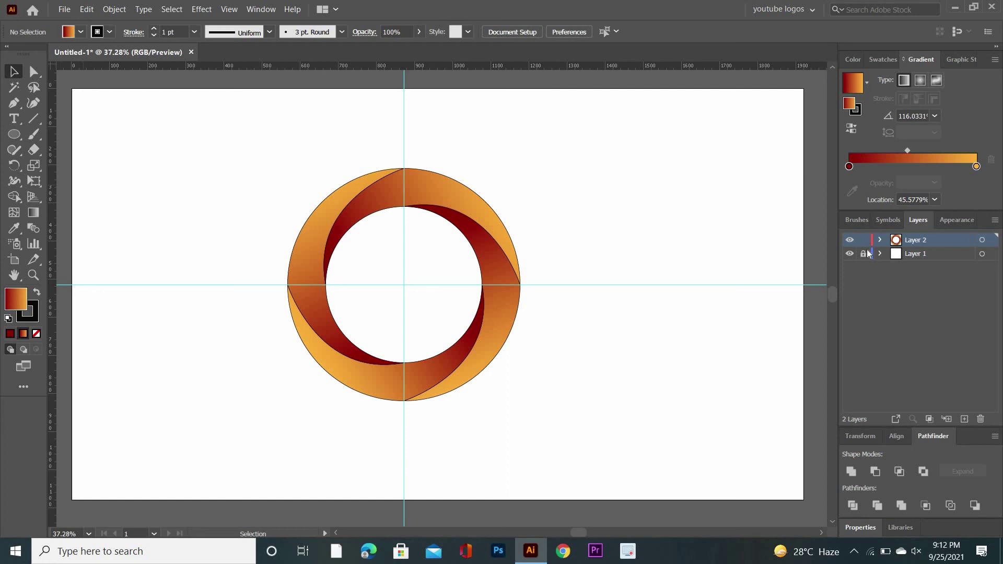
Step: On Layer 1, delete the horizontal and vertical guides, then marquee-select the whole ring
{"action": "left_click", "coordinate": [916, 253]}
{"action": "left_click", "coordinate": [13, 71]}
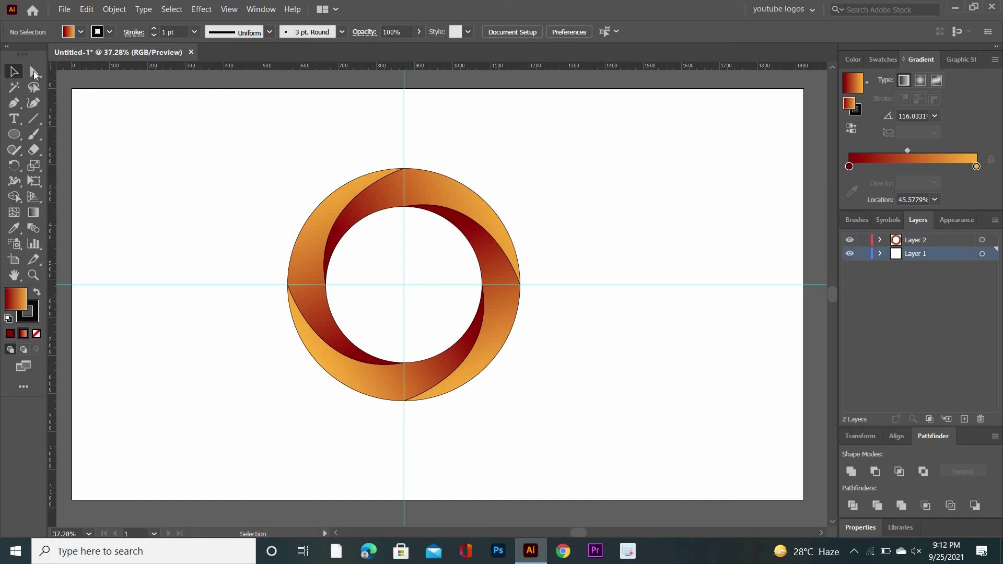
{"action": "left_click_drag", "start_coordinate": [638, 268], "coordinate": [660, 312]}
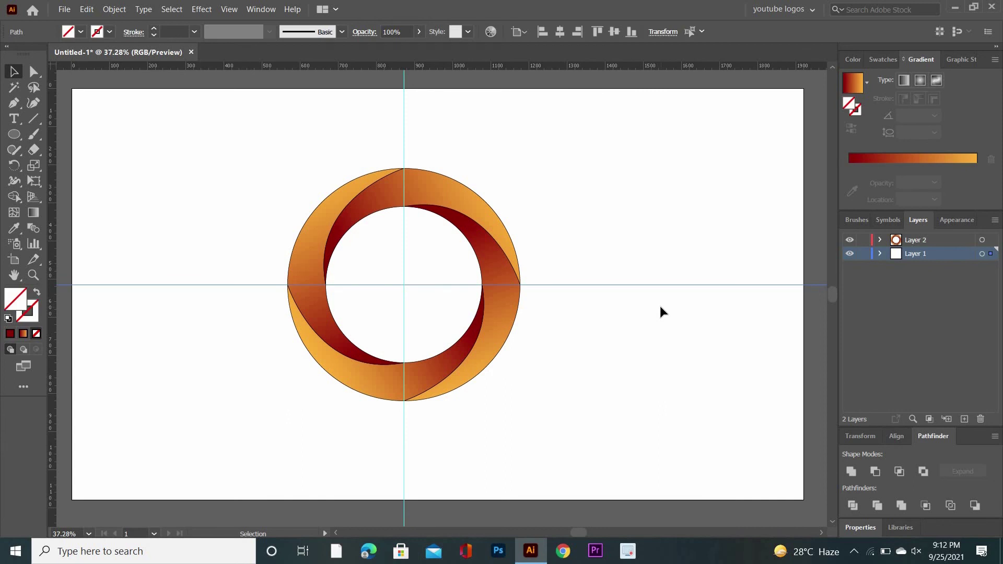
{"action": "key", "text": "Delete"}
{"action": "left_click_drag", "start_coordinate": [404, 120], "coordinate": [444, 133]}
{"action": "key", "text": "Delete"}
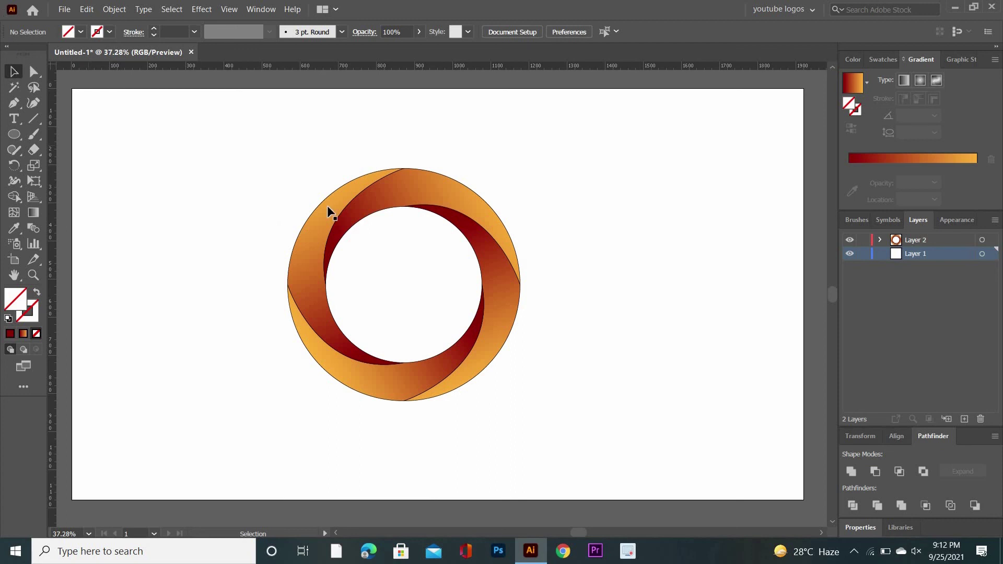
{"action": "left_click_drag", "start_coordinate": [294, 155], "coordinate": [553, 428]}
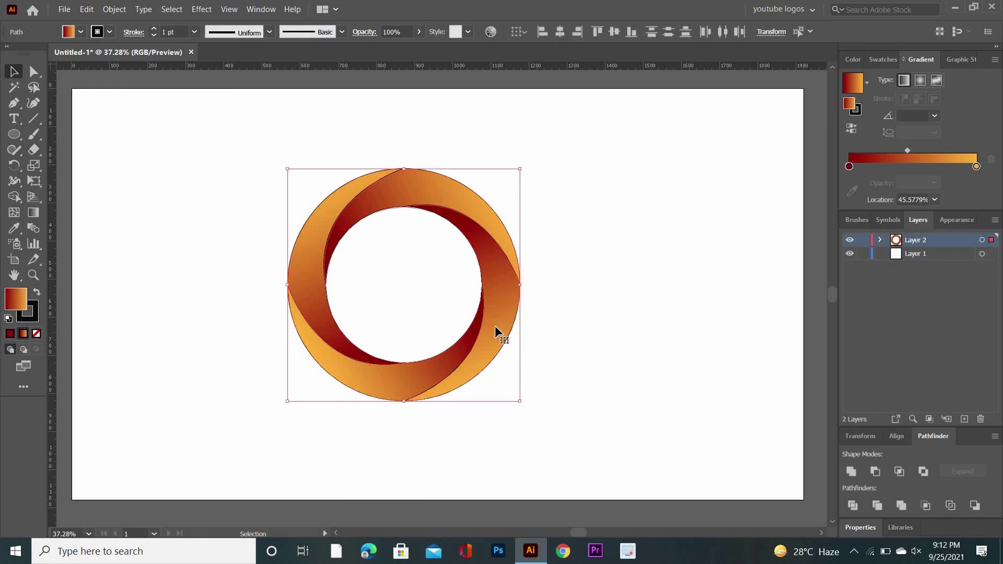
Step: Duplicate the gradient ring, shrink the copy into the top-left corner, and reselect the large ring
{"action": "left_click_drag", "start_coordinate": [516, 333], "coordinate": [741, 332]}
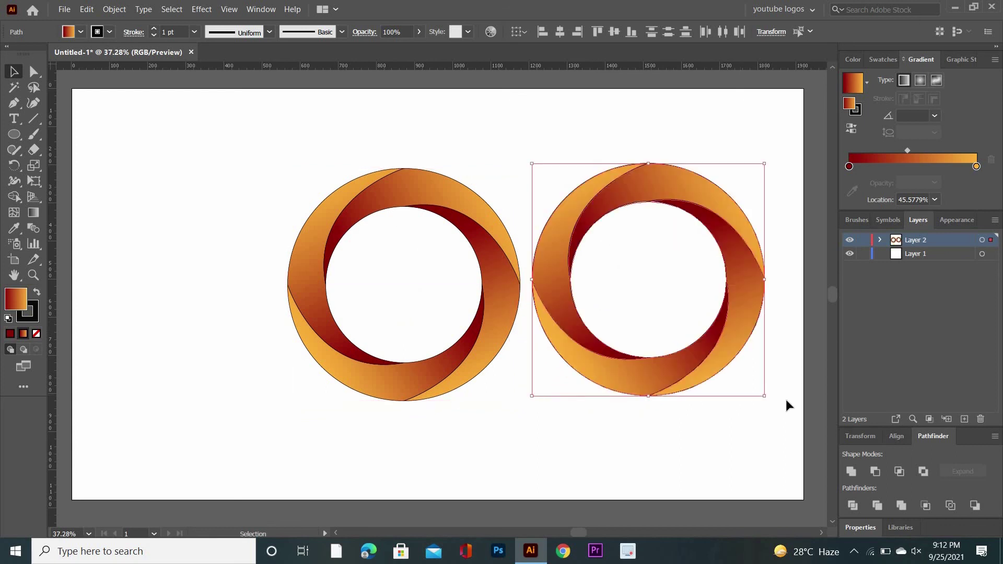
{"action": "mouse_move", "coordinate": [765, 395]}
{"action": "left_mouse_down"}
{"action": "mouse_move", "coordinate": [673, 306]}
{"action": "mouse_move", "coordinate": [153, 160]}
{"action": "left_mouse_up"}
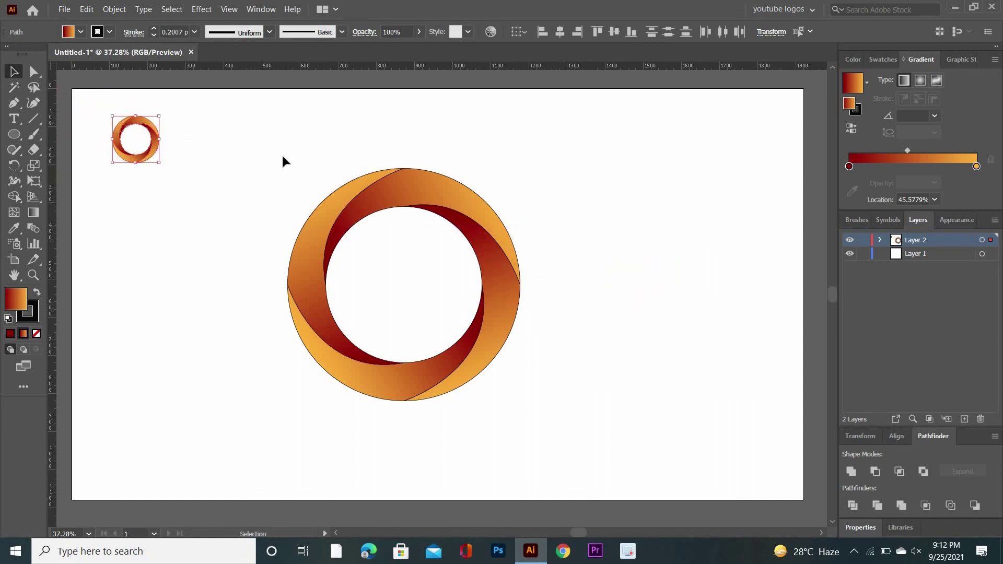
{"action": "left_click_drag", "start_coordinate": [284, 161], "coordinate": [546, 420]}
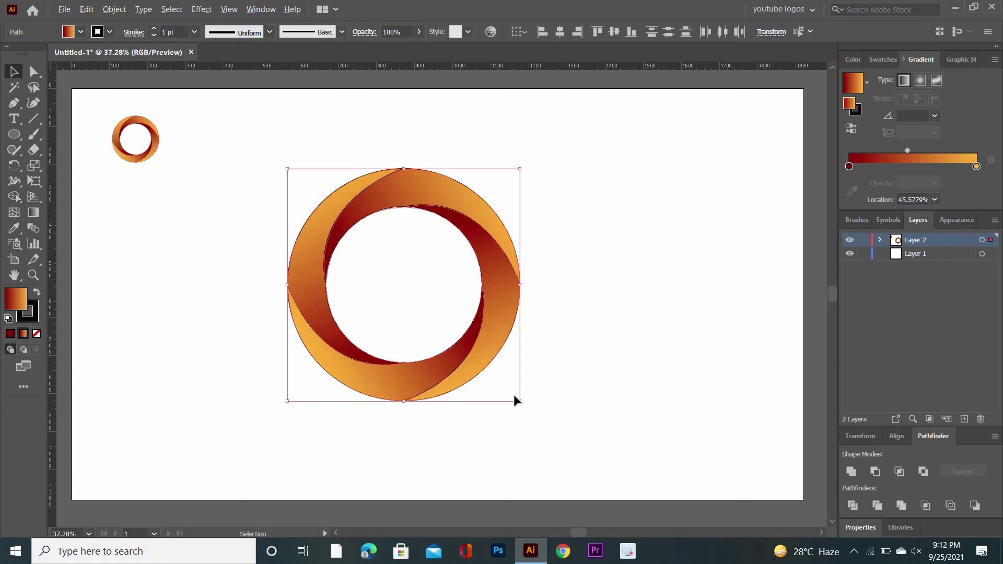